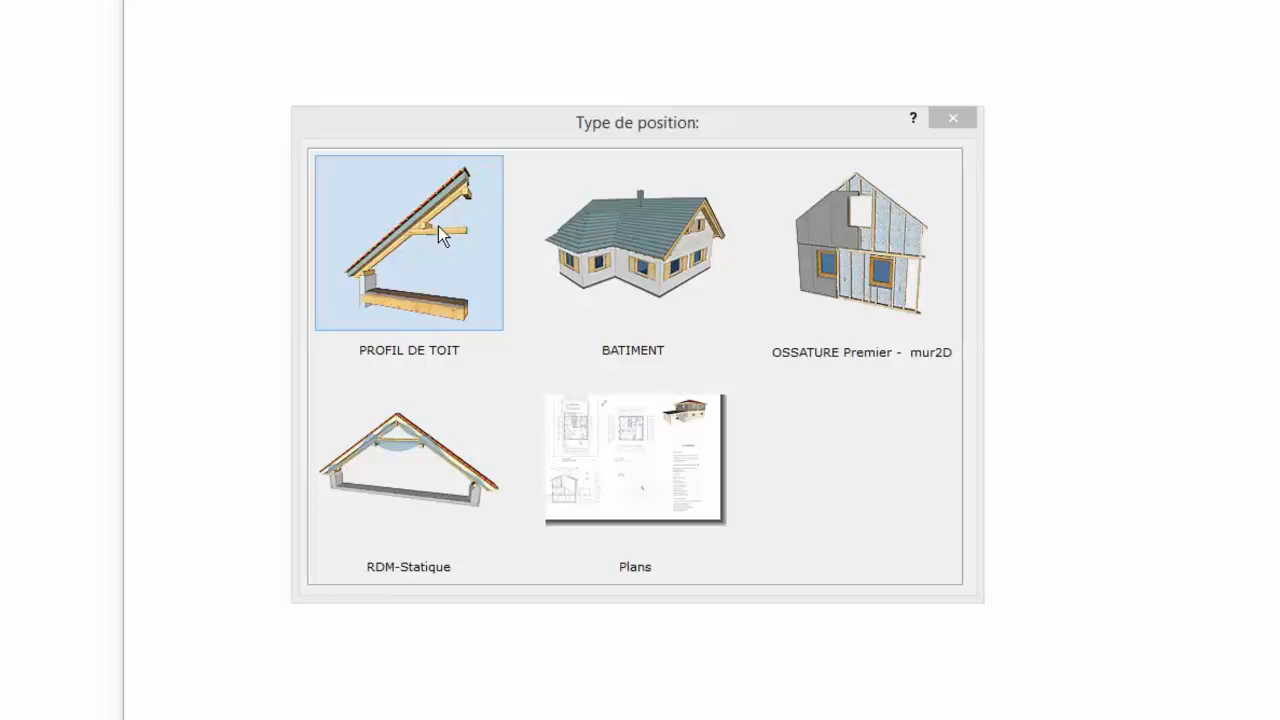
Choose a PROFIL DE TOIT position and load the Un Versant_V (version 13) template from Avec Etage.
double_click(438, 226)
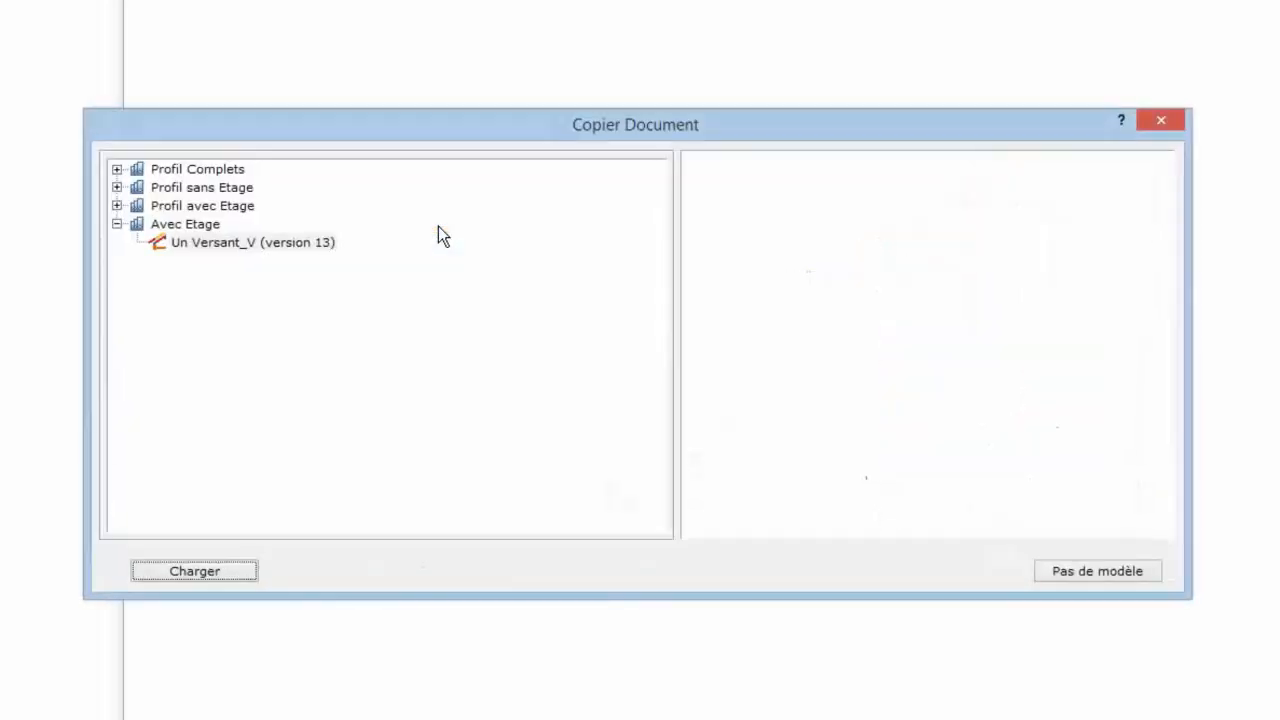
left_click(257, 243)
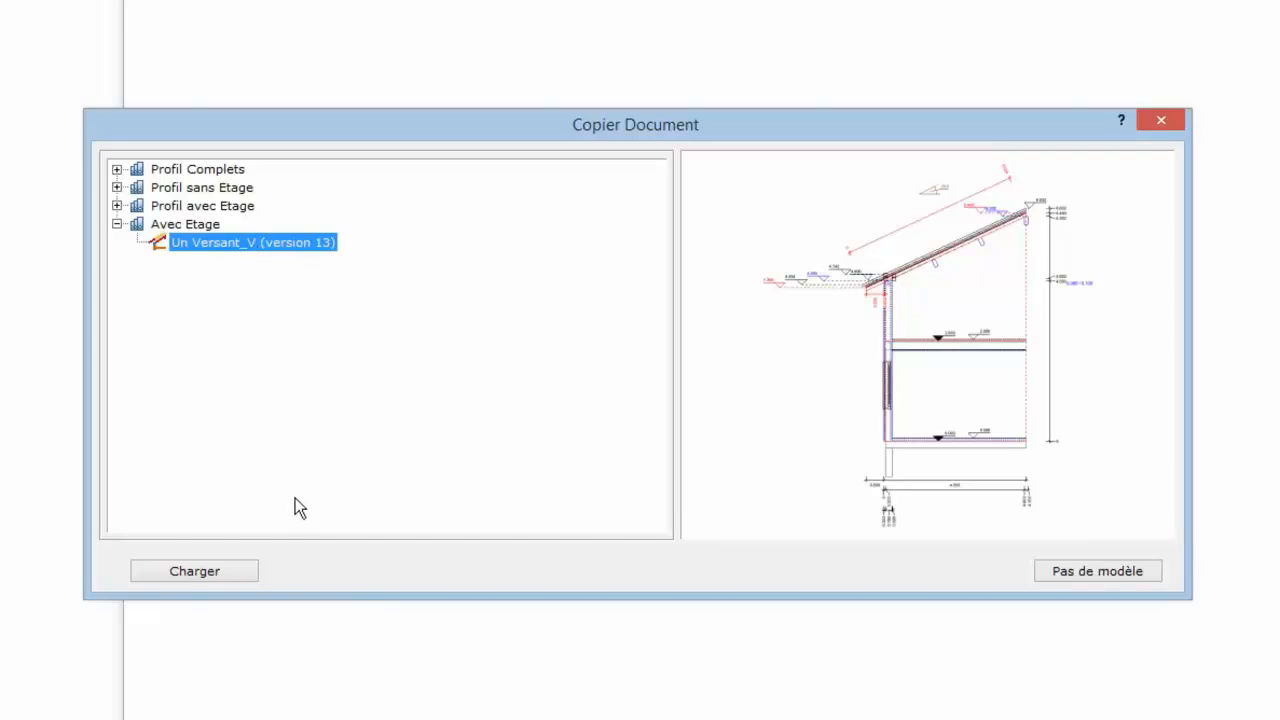
left_click(200, 571)
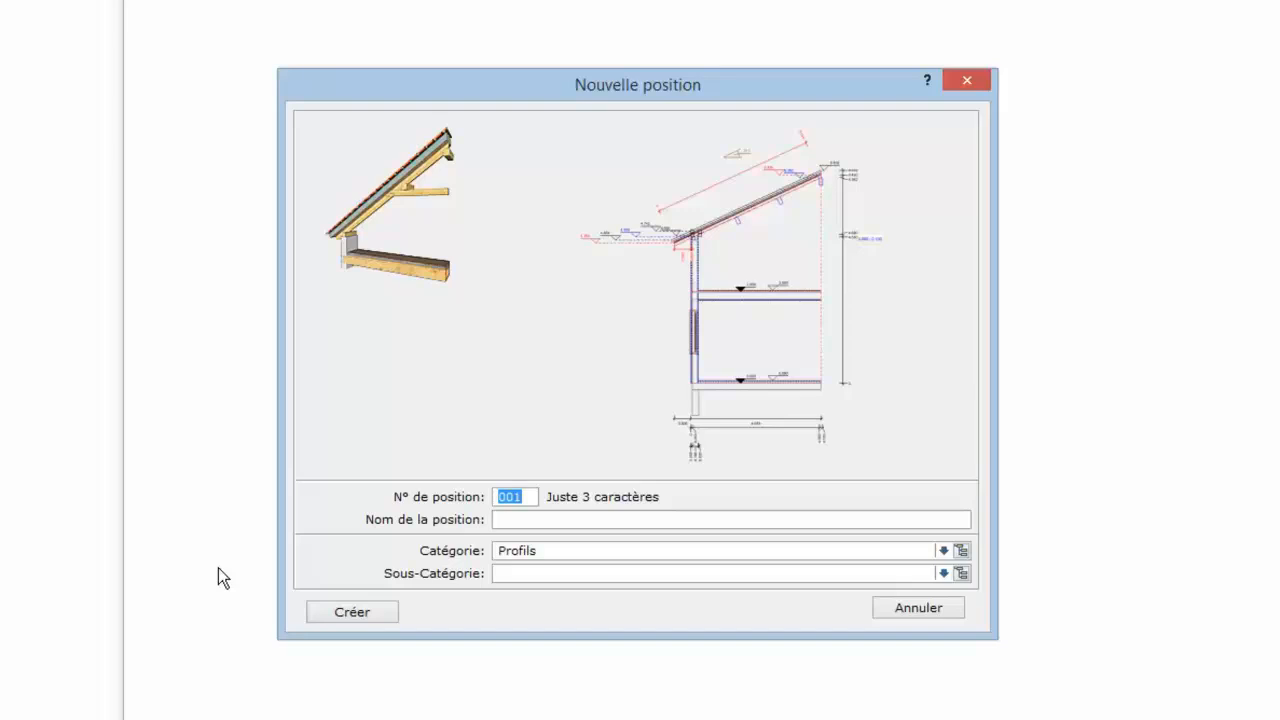
Create the position with number P01 and accept the standard variables.
left_click_drag(506, 496, 496, 496)
type("P")
left_click(363, 609)
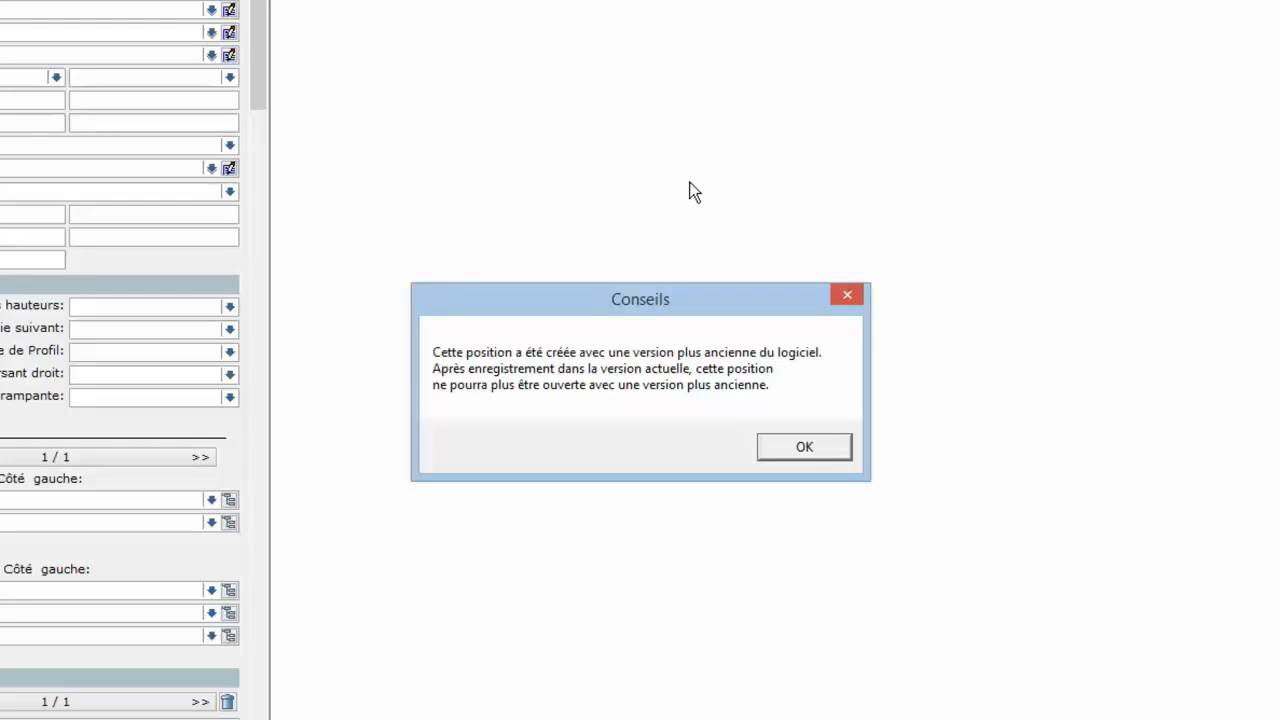
left_click(833, 449)
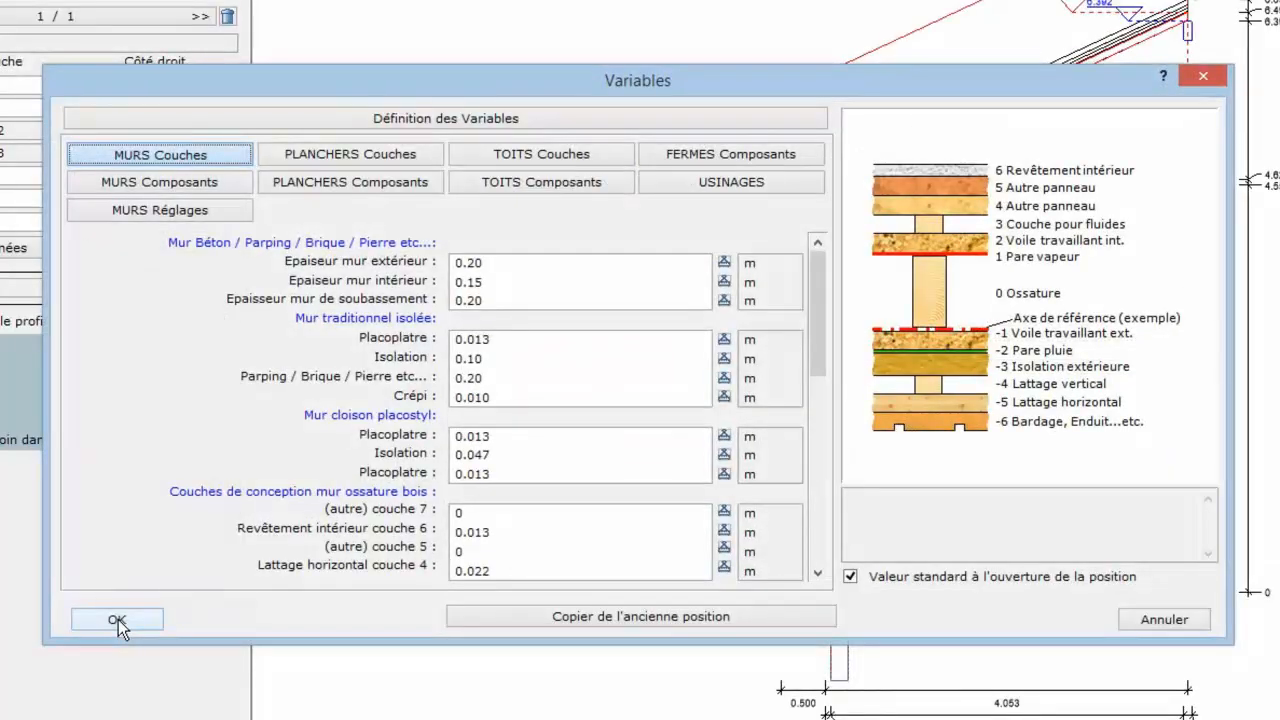
left_click(117, 621)
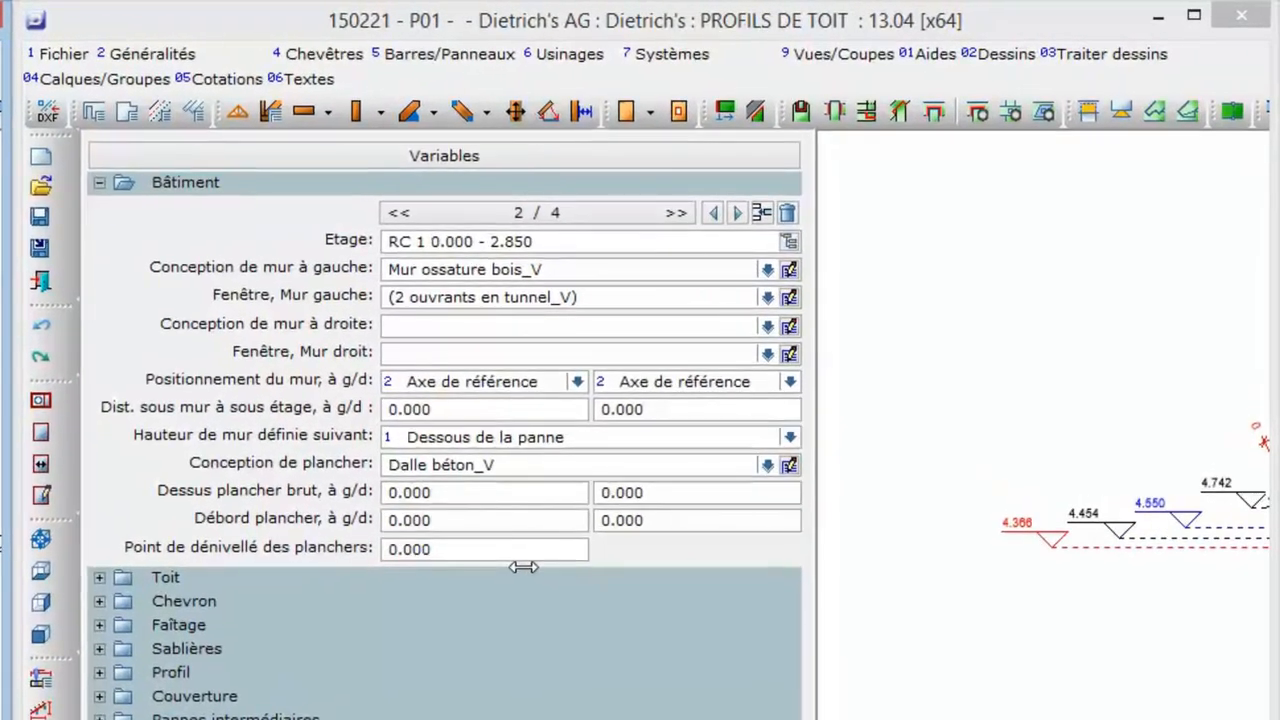
Examine the wall height field (Hauteur des murs de l'étage) in the version 13 storey settings for RC 1.
left_click(789, 242)
left_click_drag(56, 606, 619, 292)
double_click(668, 447)
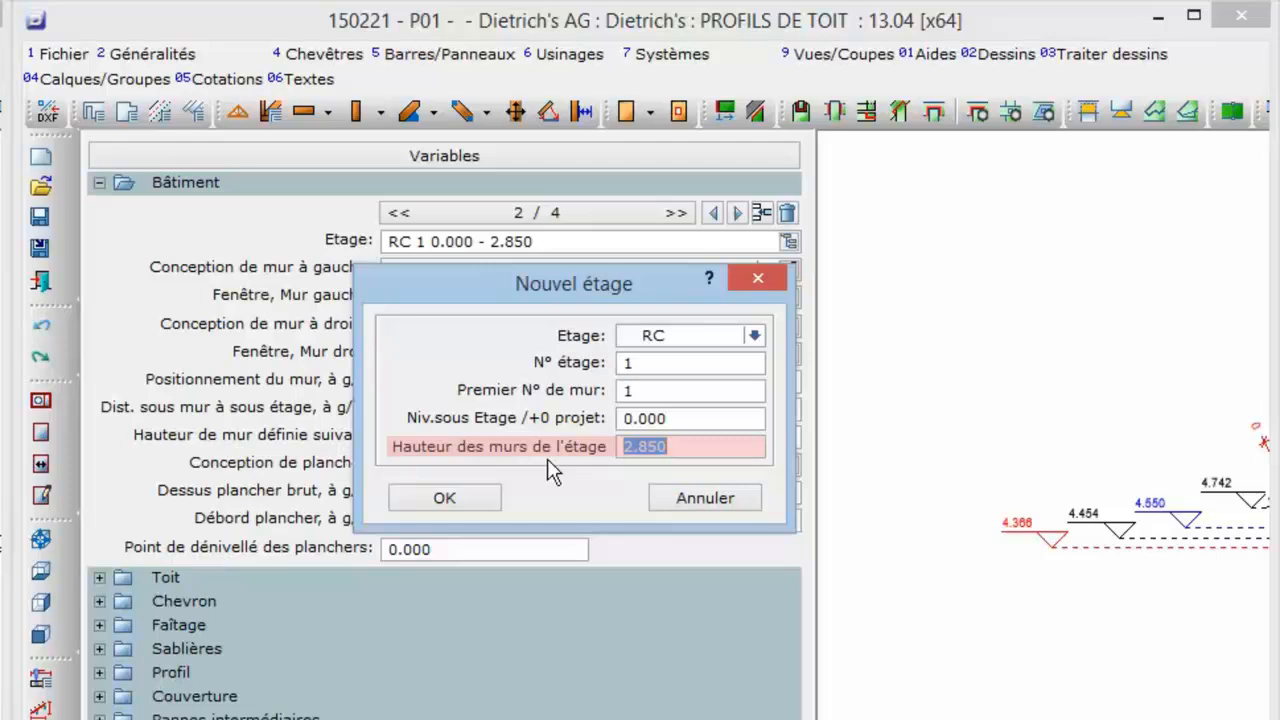
left_click(707, 451)
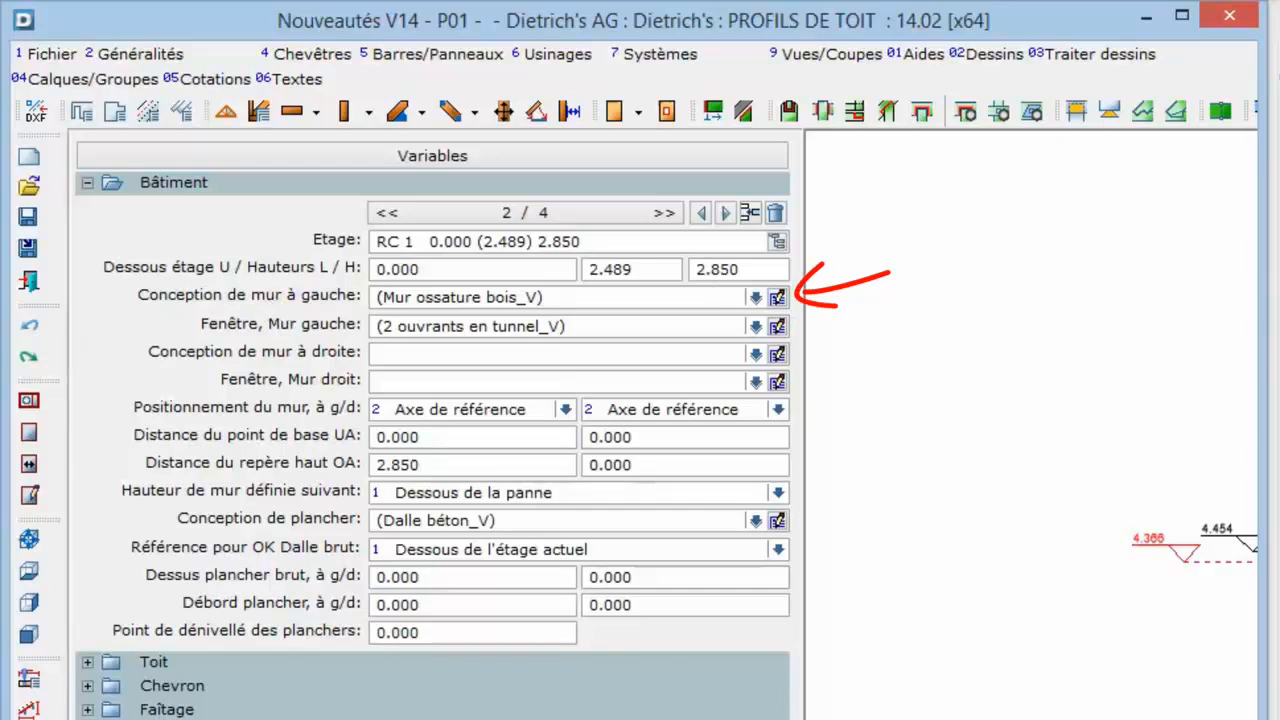
Examine the top reference level and OA offset in the ground-floor left wall's construction settings.
left_click(780, 295)
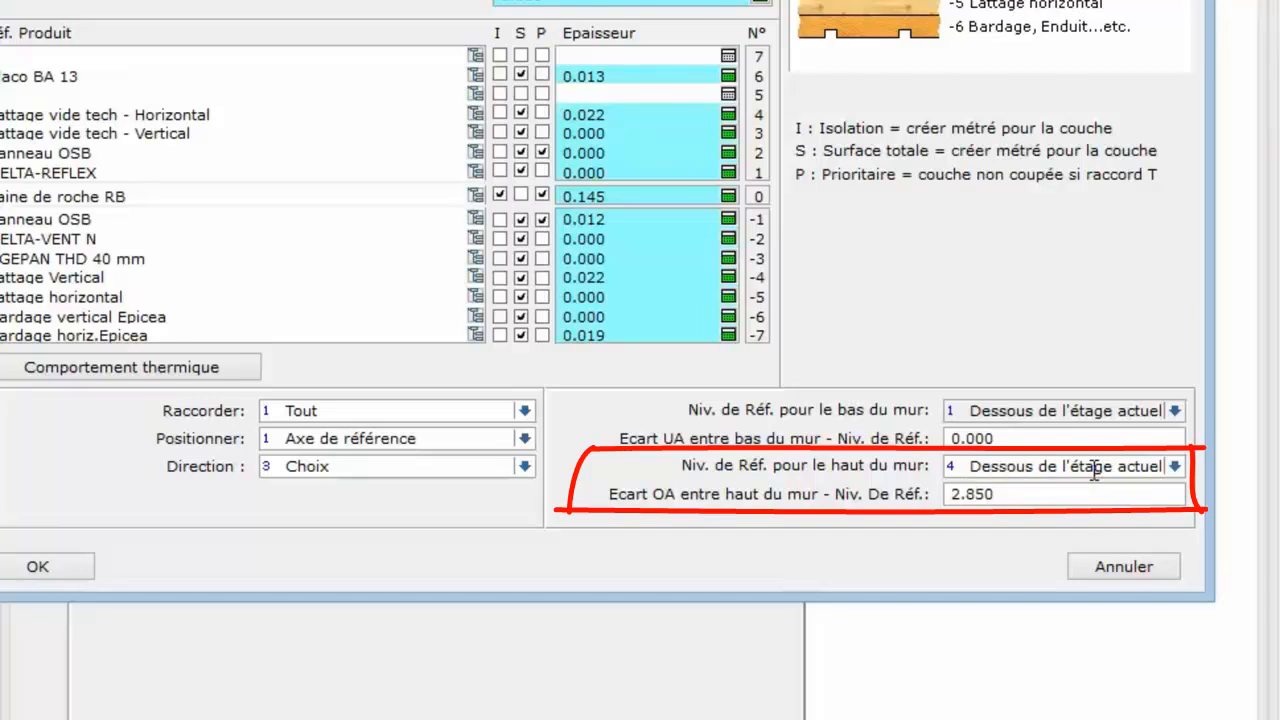
left_click(1035, 496)
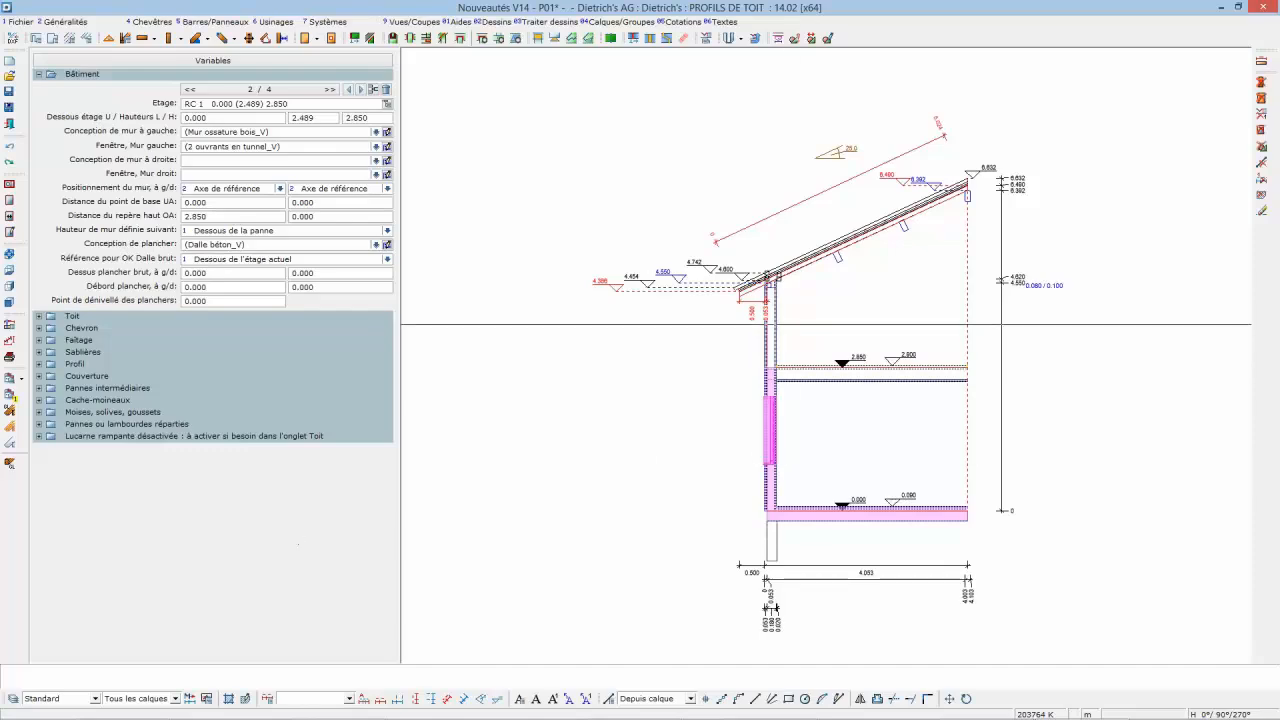
Set the underside level U of the upper storey Et 1 to 3 m.
left_click(777, 314)
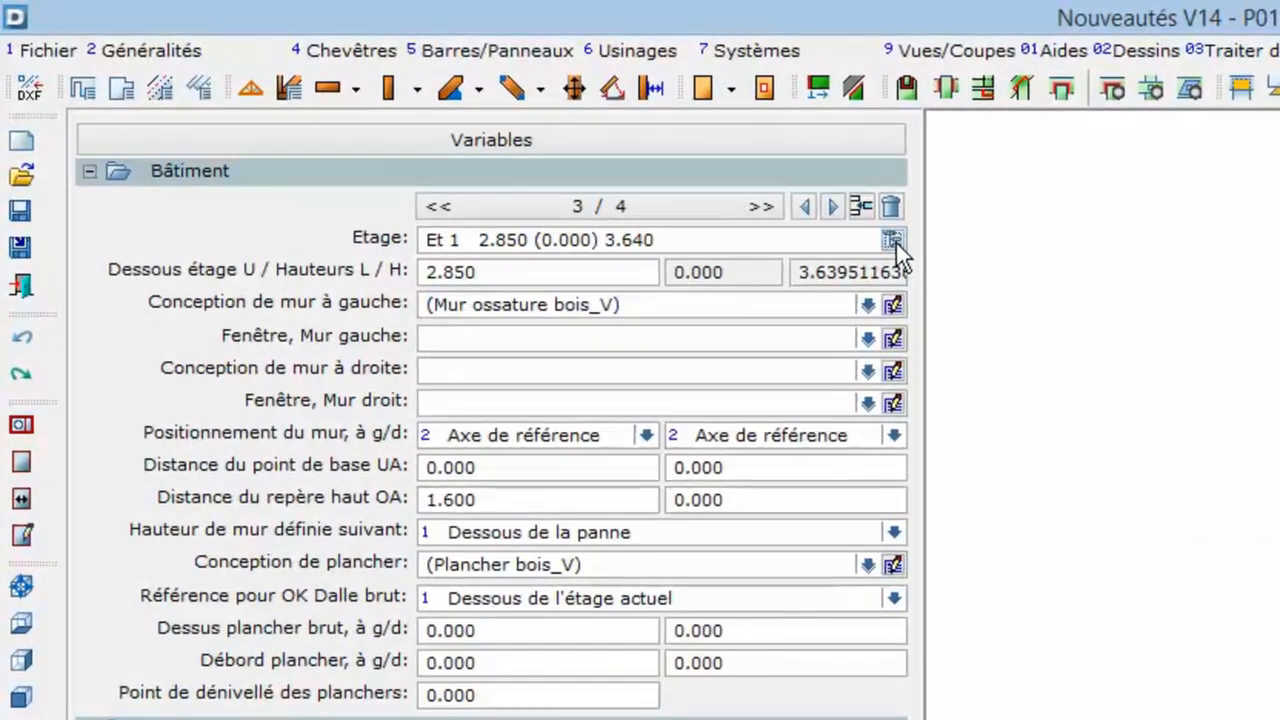
left_click(854, 231)
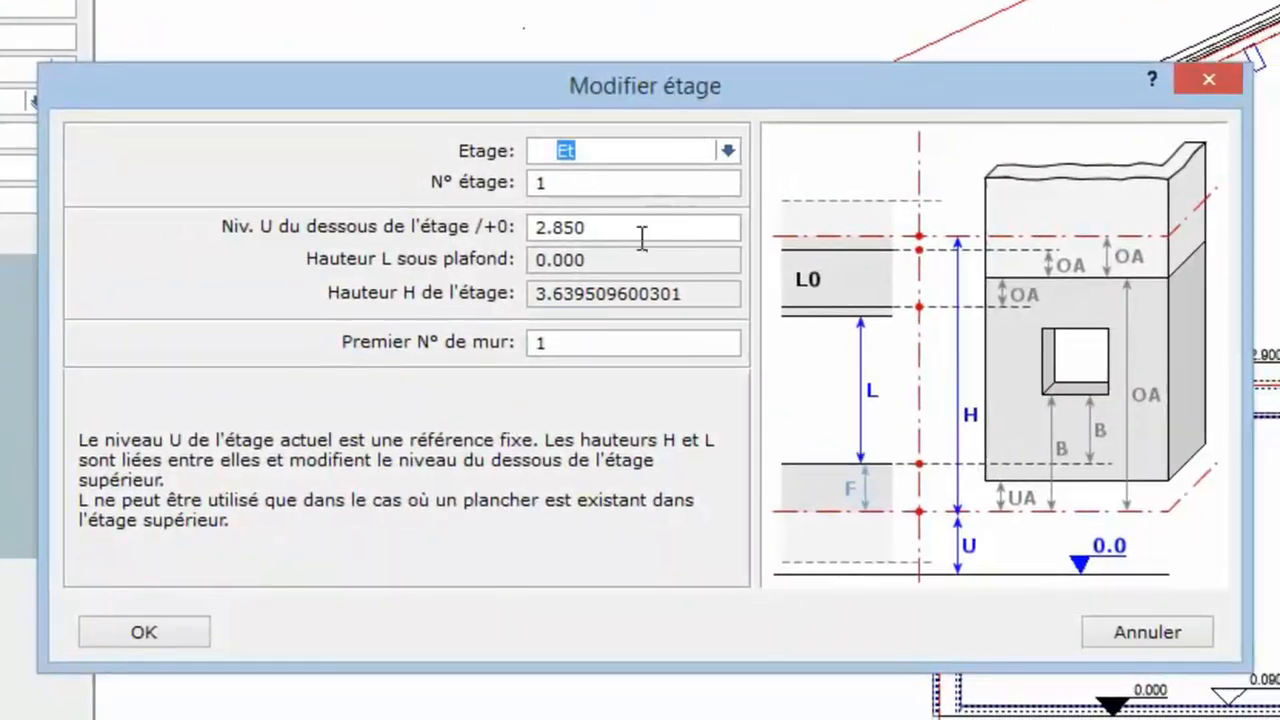
left_click(642, 237)
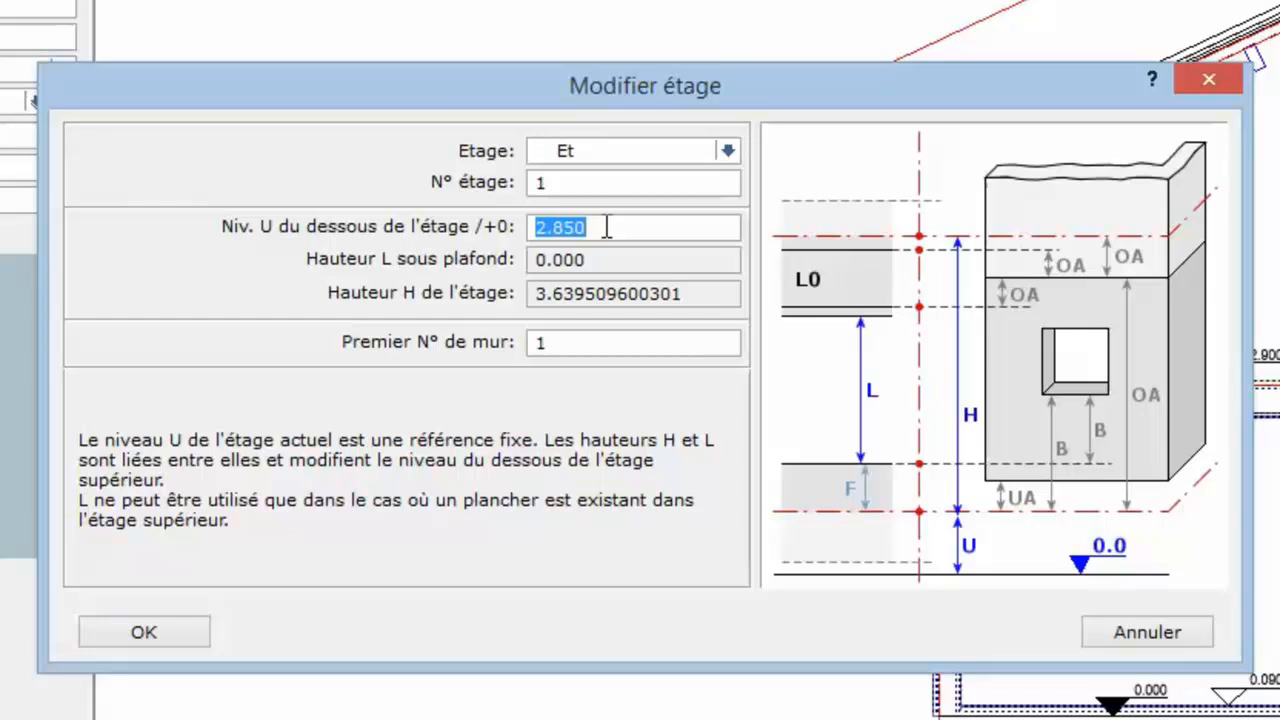
type("3")
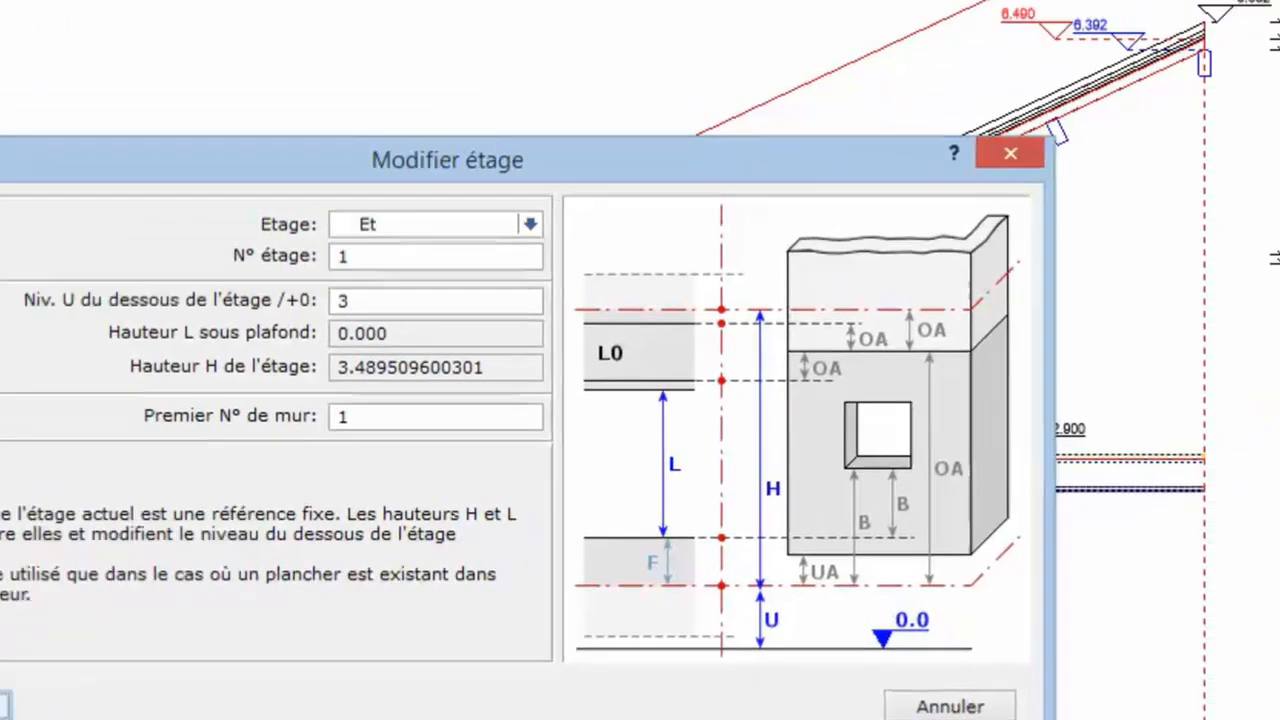
key("Return")
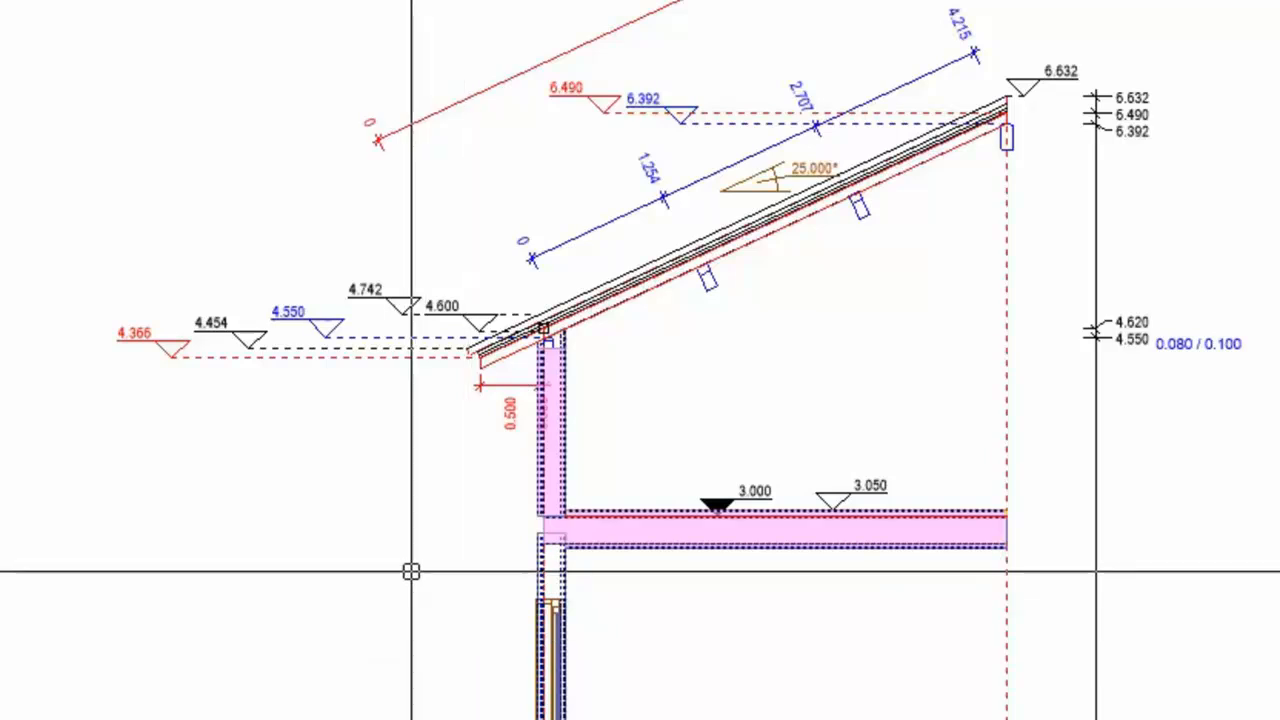
Reference the top of the ground-floor left wall to Dessous de l'étage supérieur with an OA offset of 0.
left_click(562, 413)
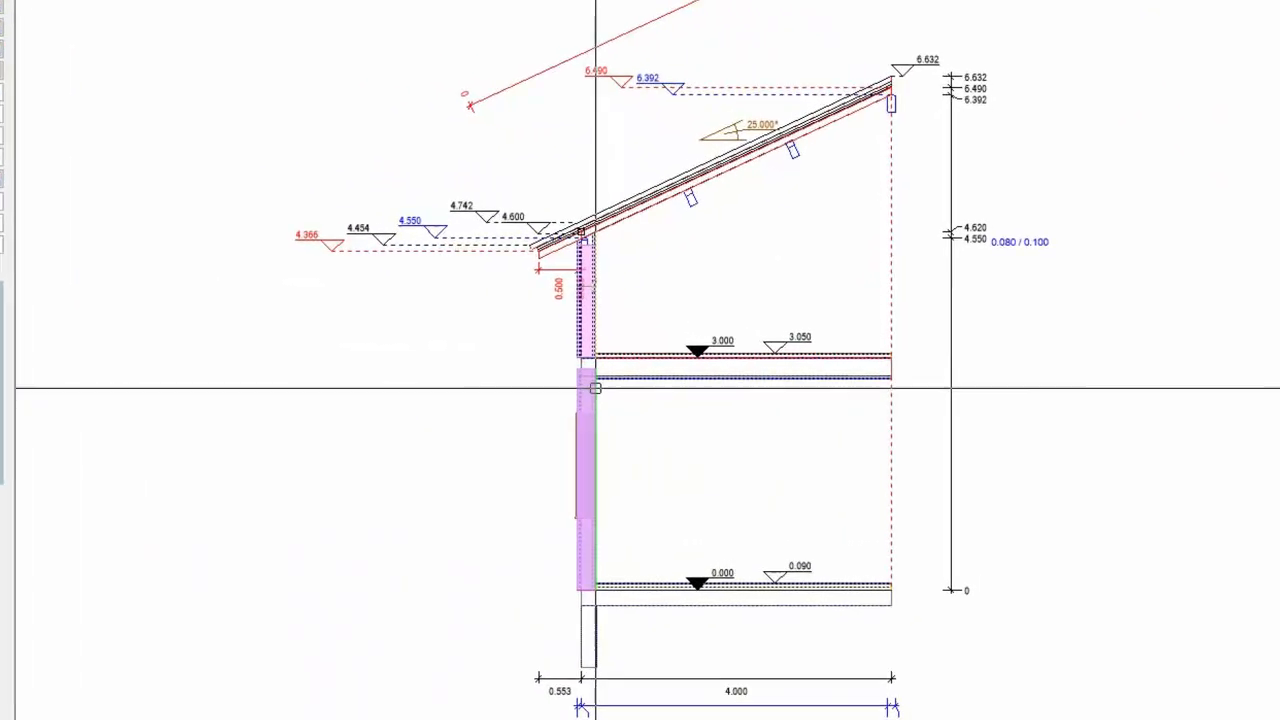
right_click(667, 394)
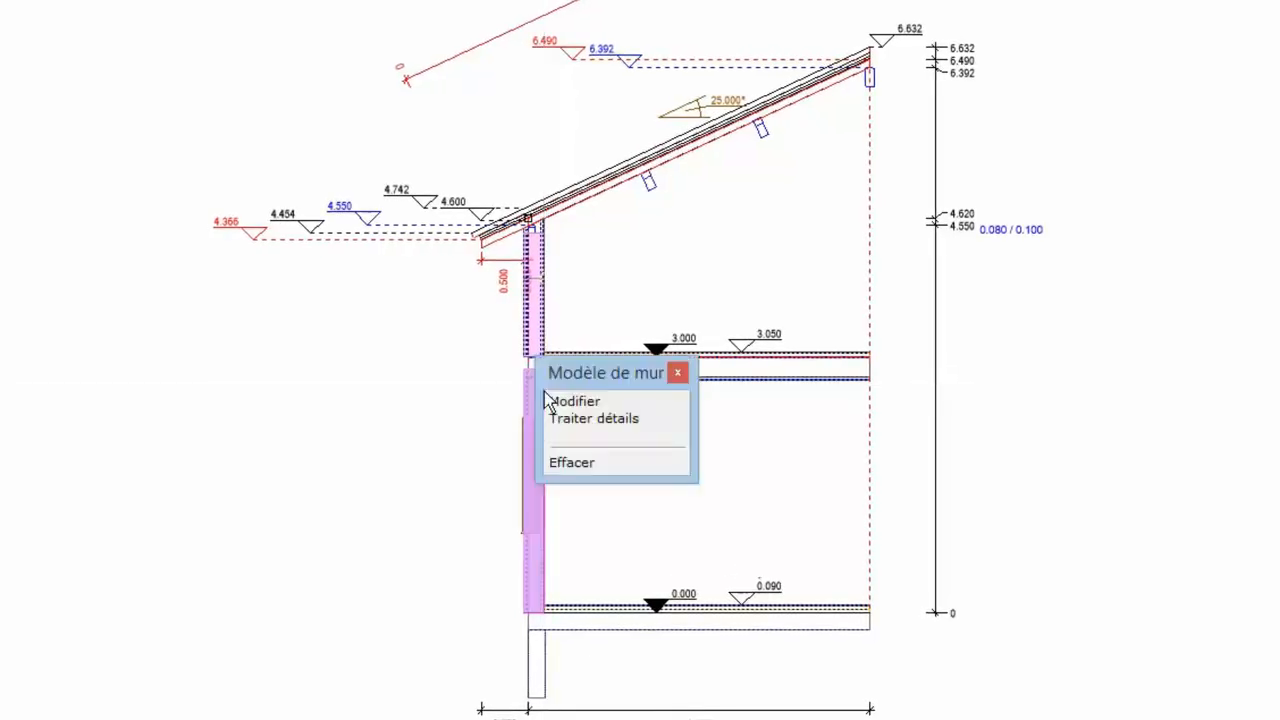
left_click(594, 420)
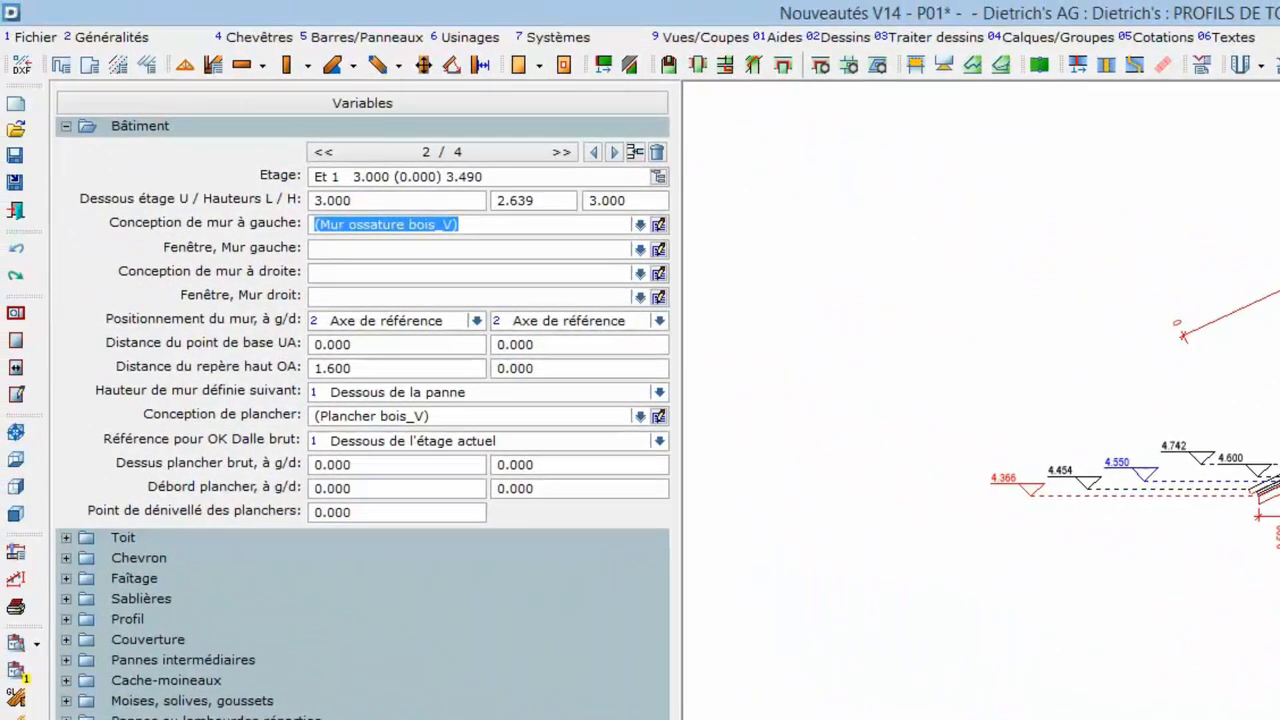
left_click(658, 224)
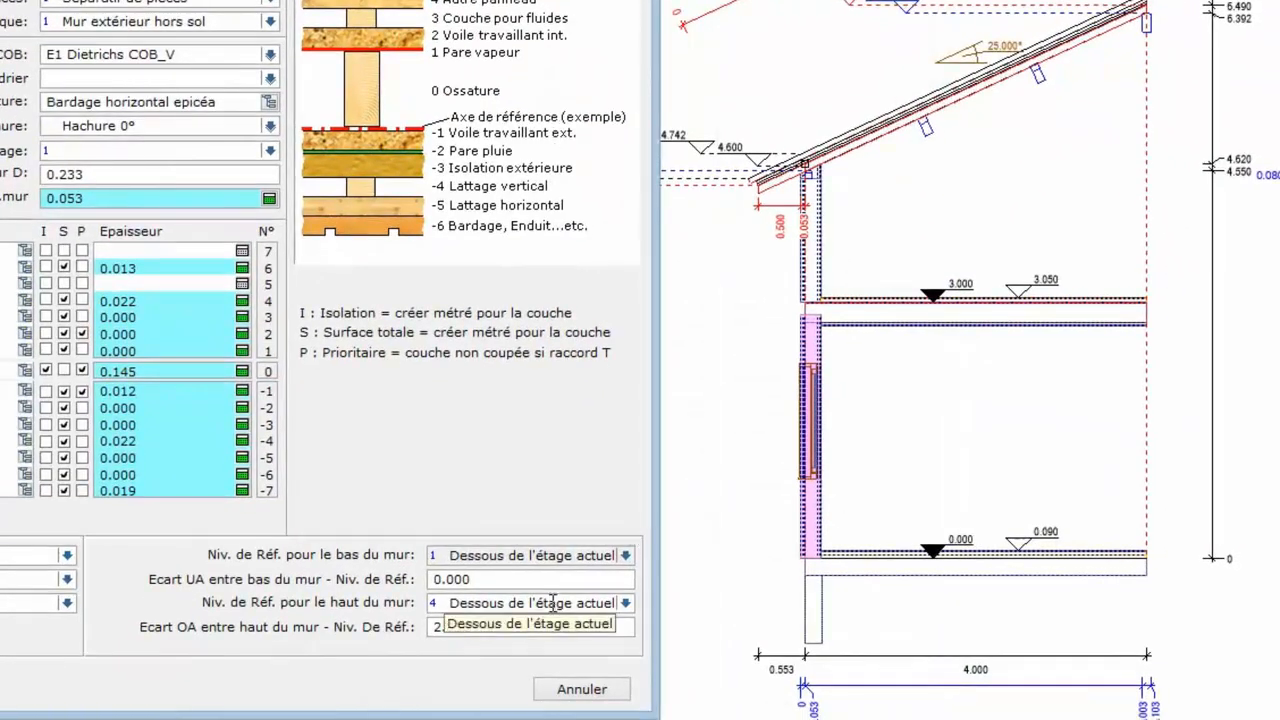
left_click(611, 603)
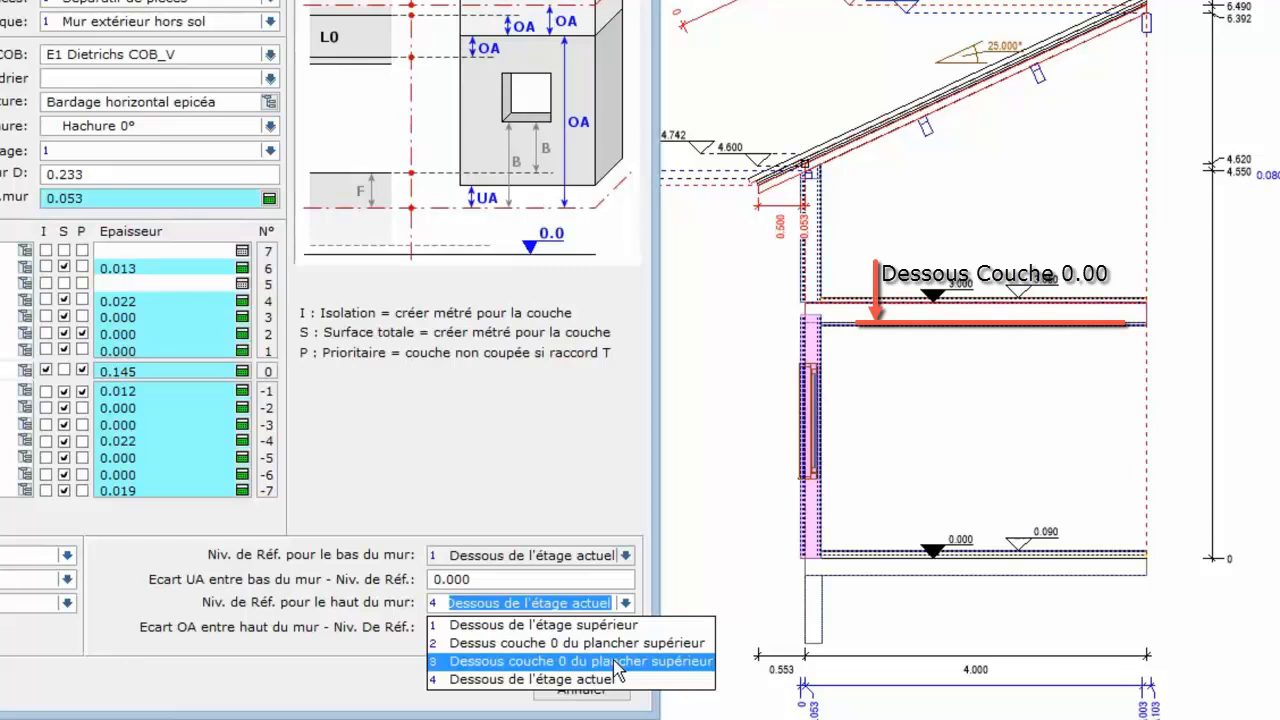
left_click(455, 624)
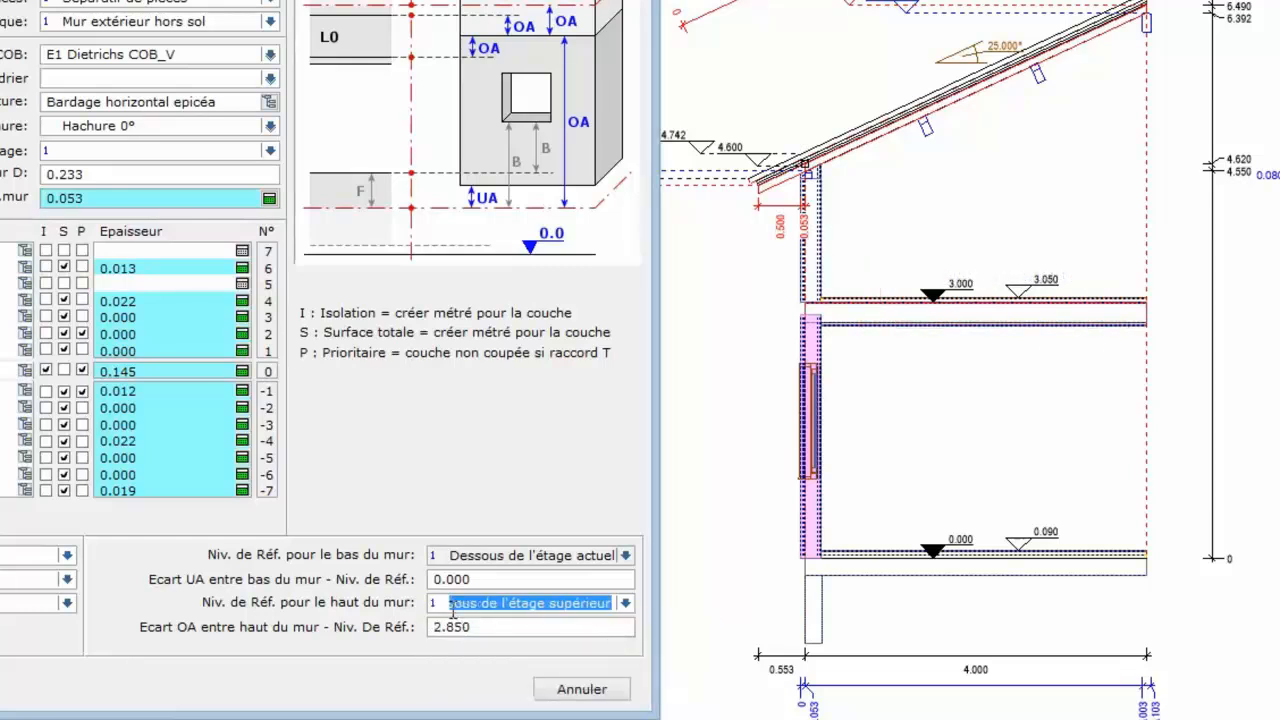
key("Tab")
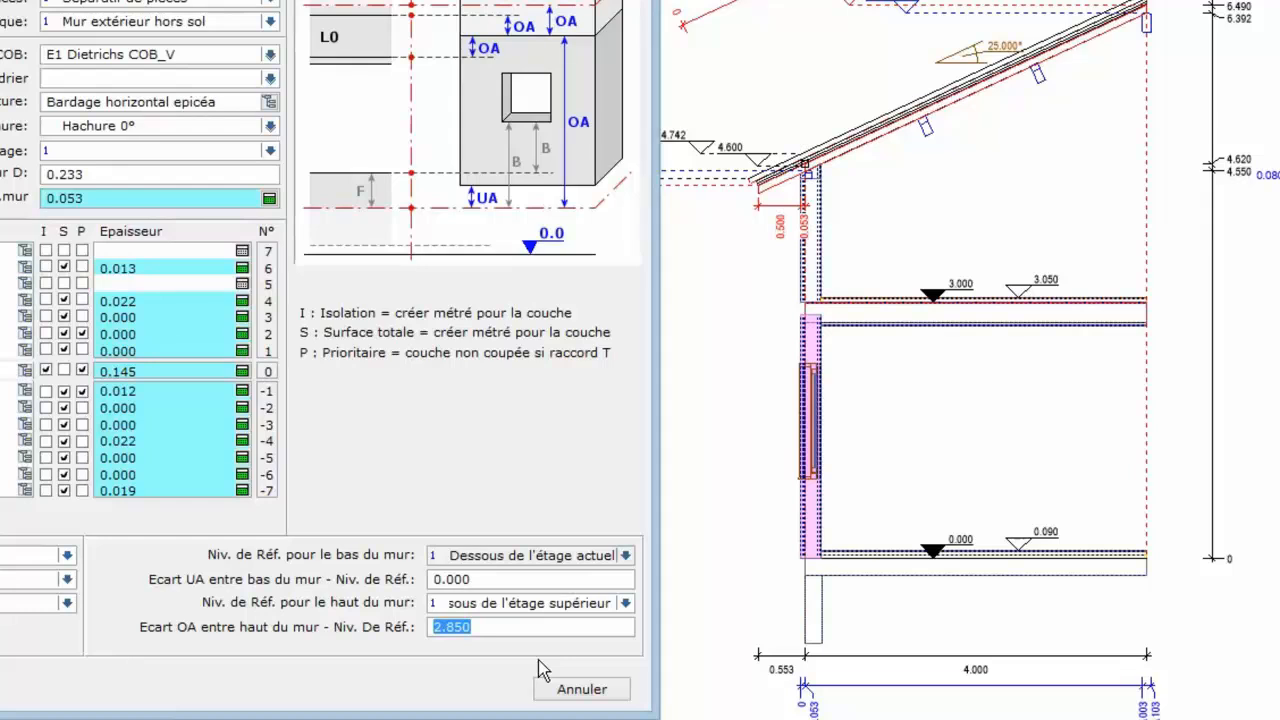
type("0.")
key("Return")
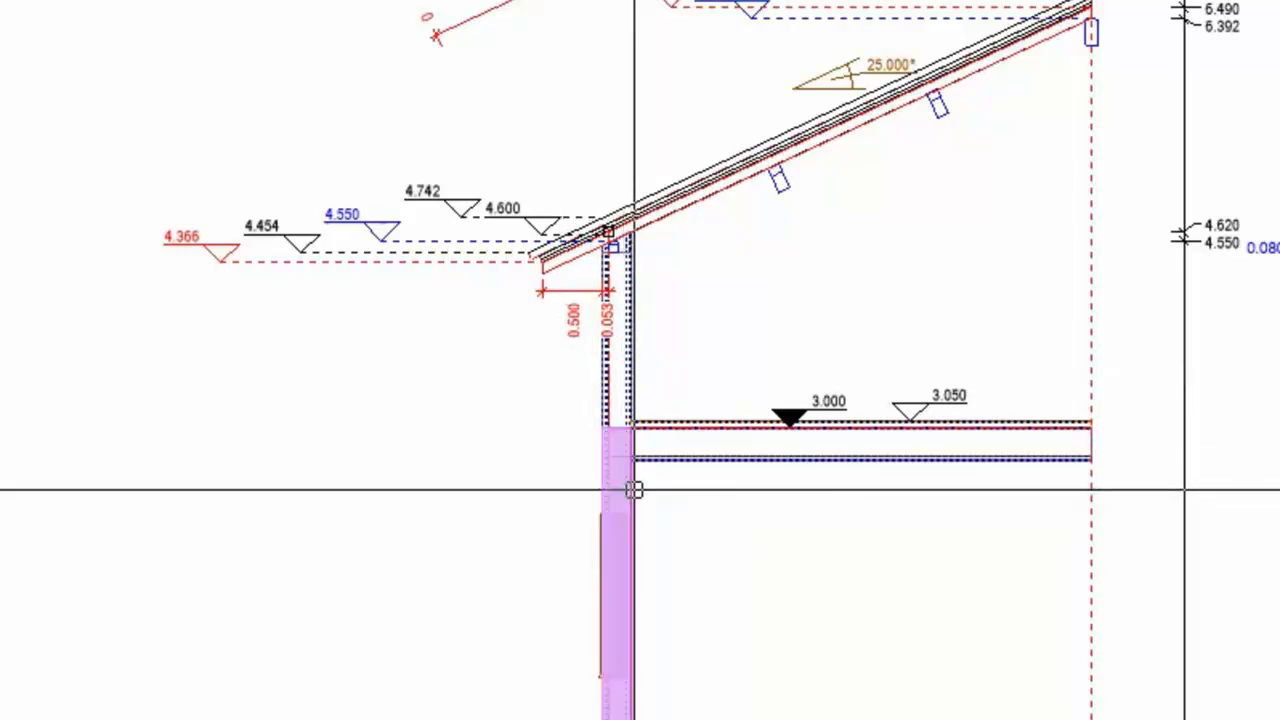
Try Dessous de l'étage supérieur as the upper floor's raw slab reference and restore Dessous de l'étage actuel.
left_click(634, 490)
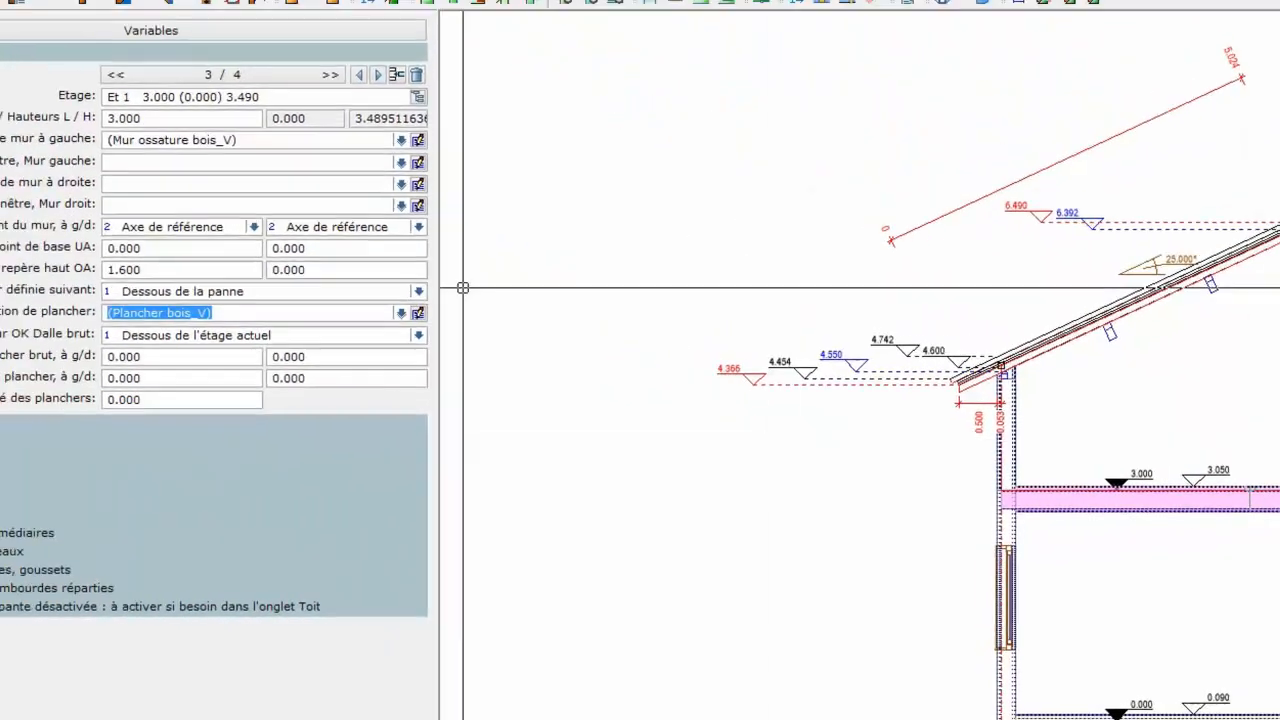
left_click(418, 335)
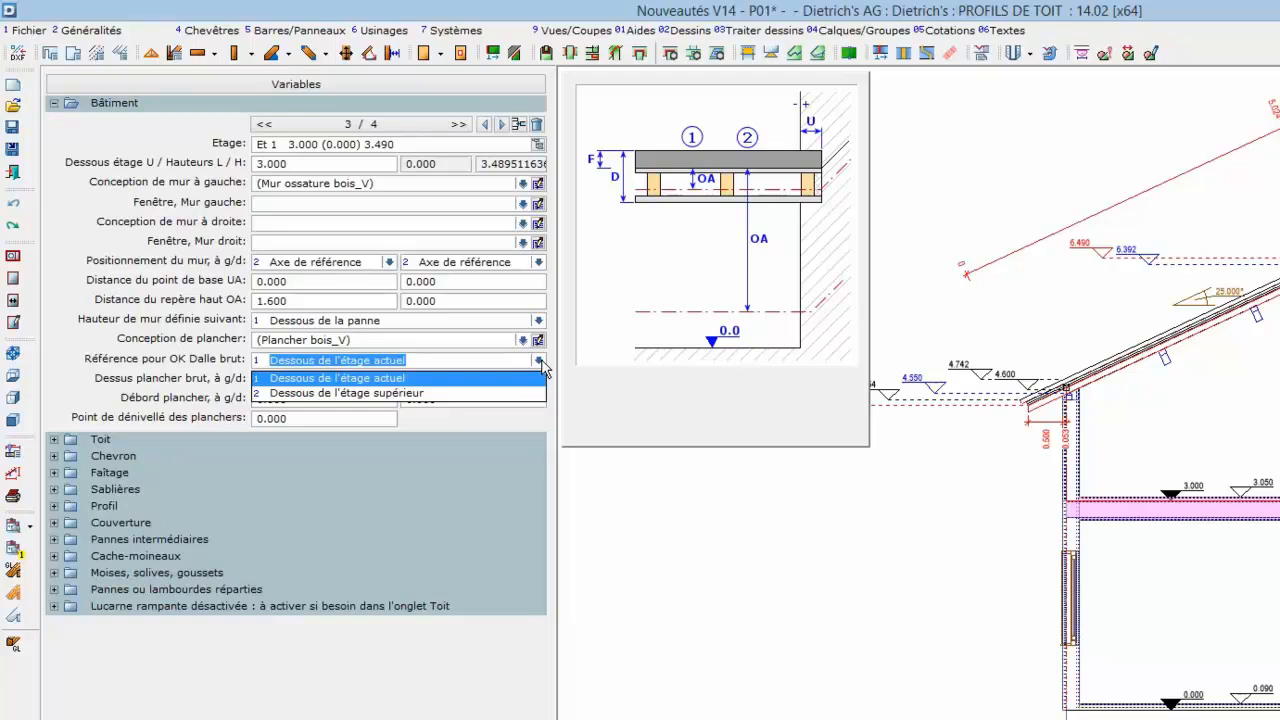
left_click(483, 395)
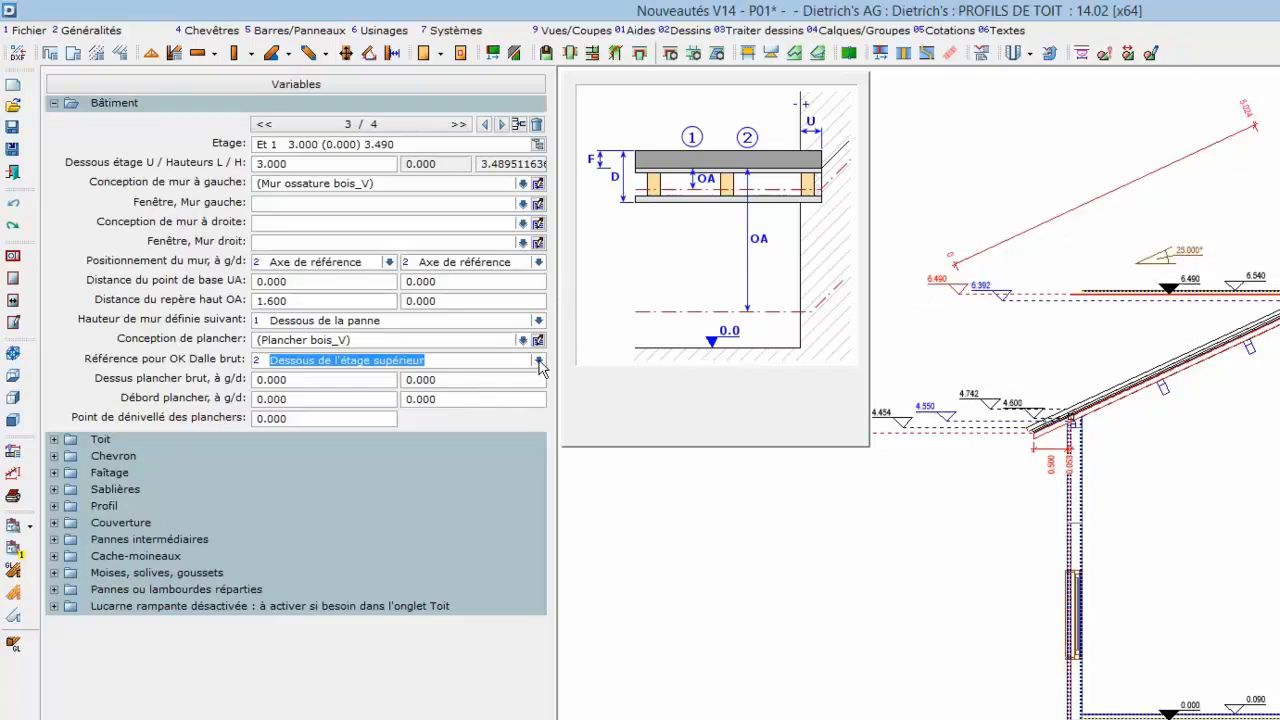
left_click(539, 362)
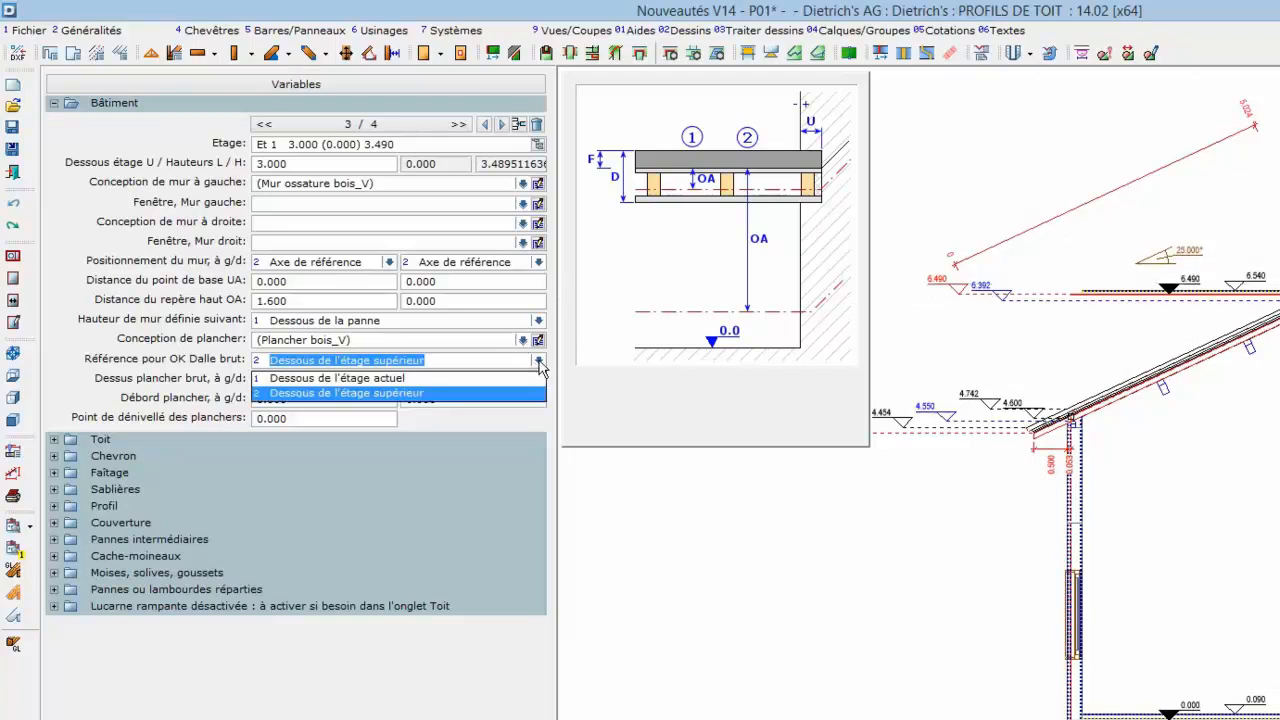
left_click(508, 379)
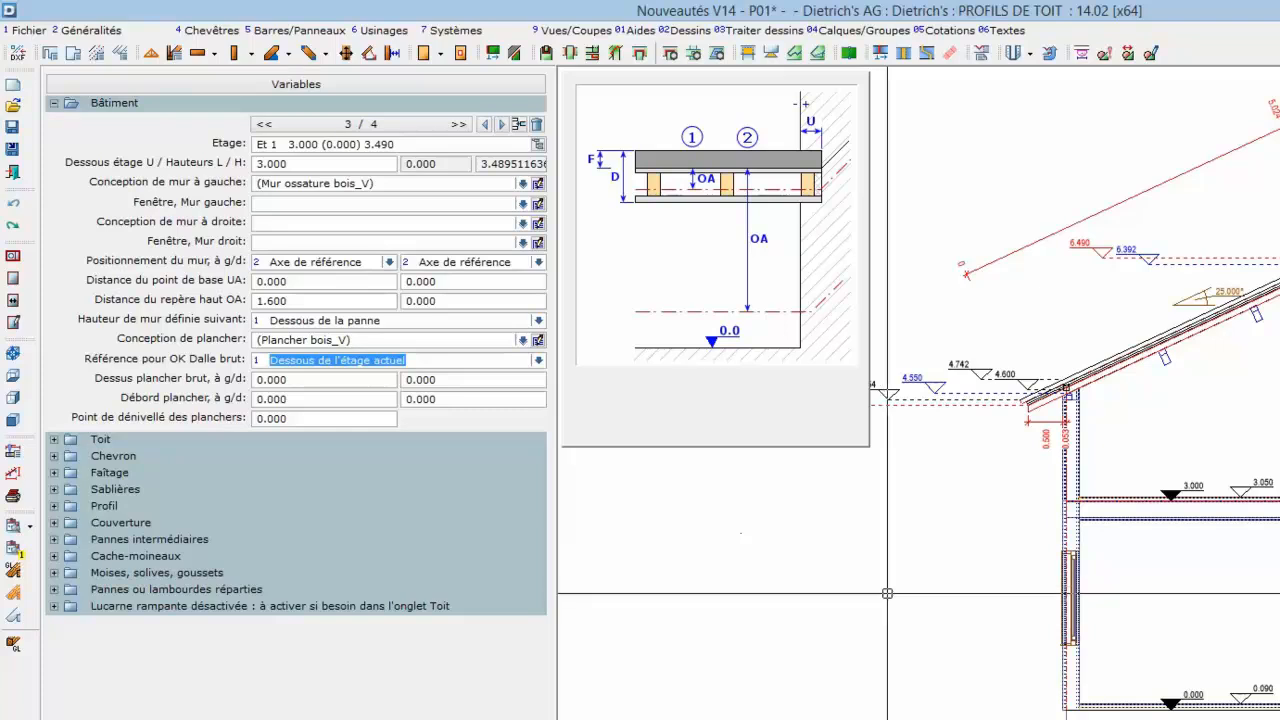
Set the sill and lintel reference of the ground-floor left wall's window to Dessus sol fini.
left_click(1080, 588)
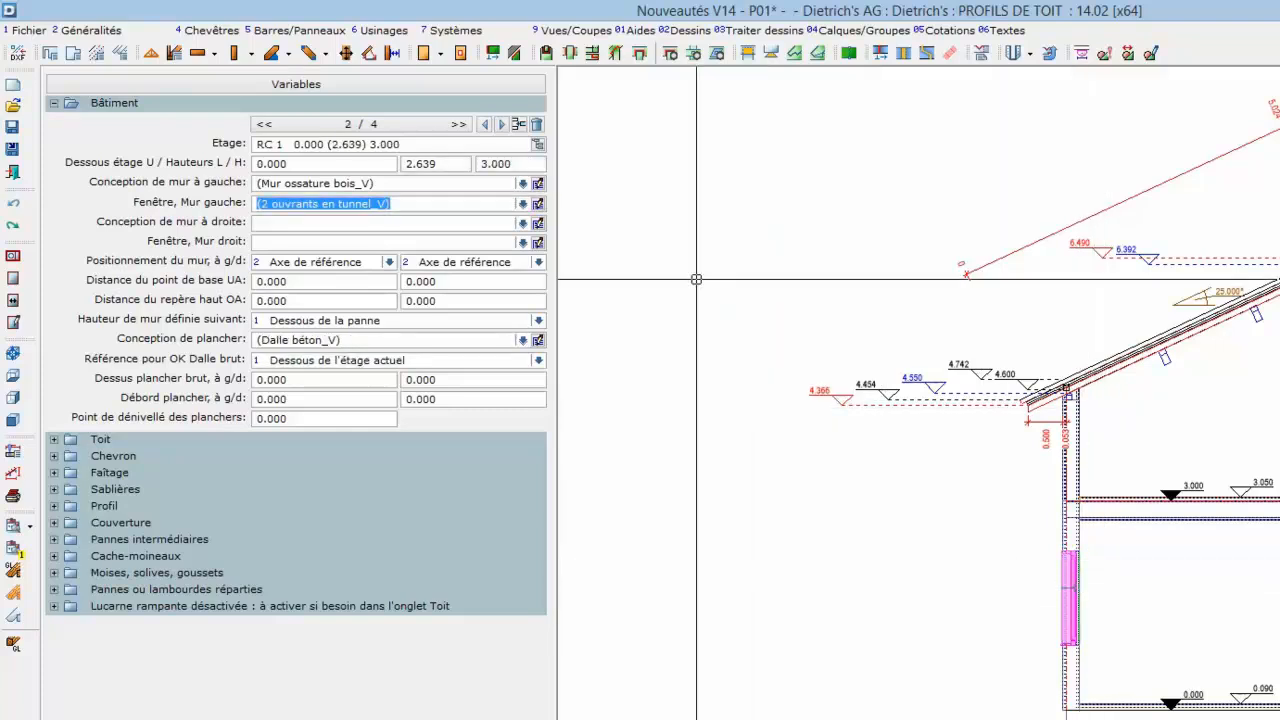
left_click(538, 204)
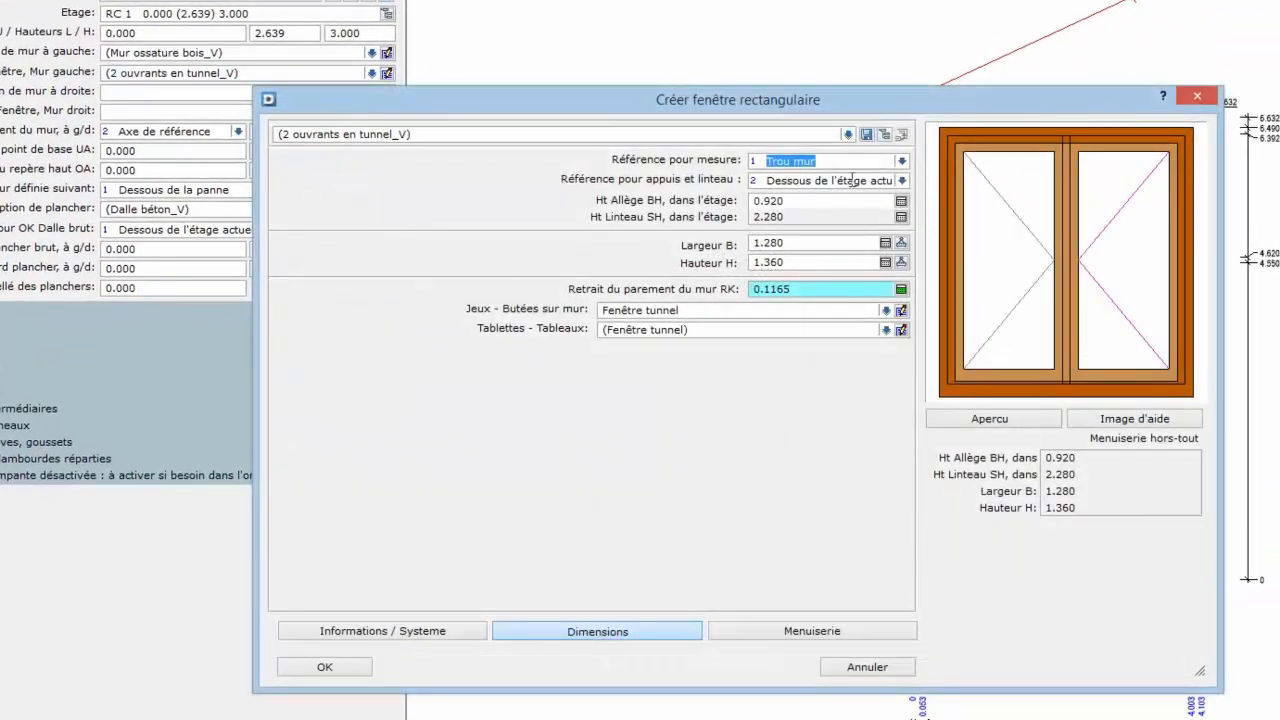
left_click(902, 181)
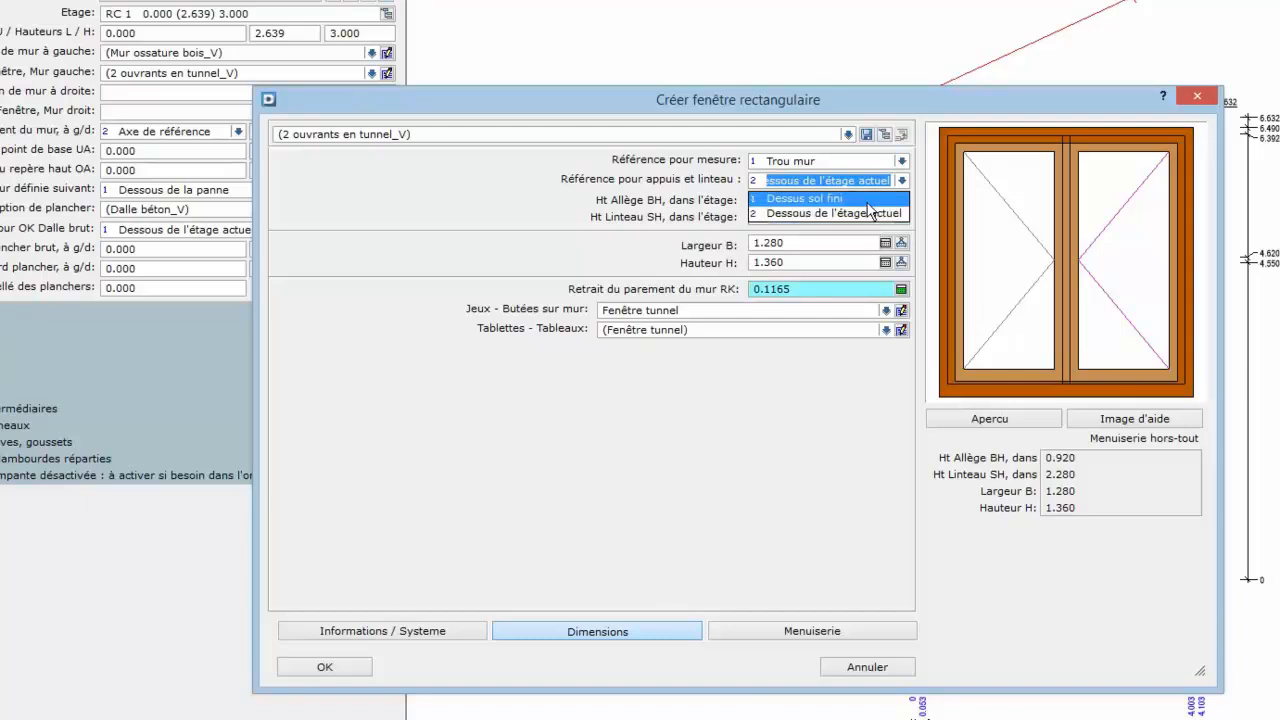
left_click(868, 200)
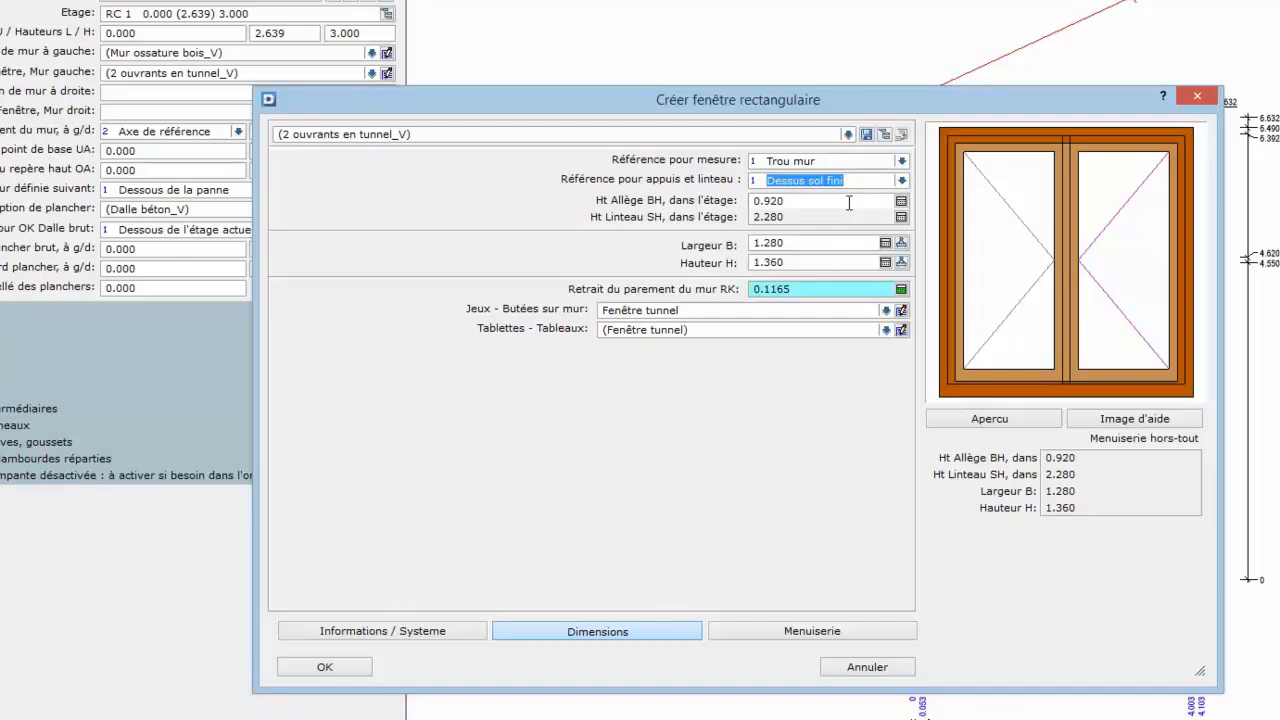
left_click(849, 203)
left_click_drag(996, 102, 634, 97)
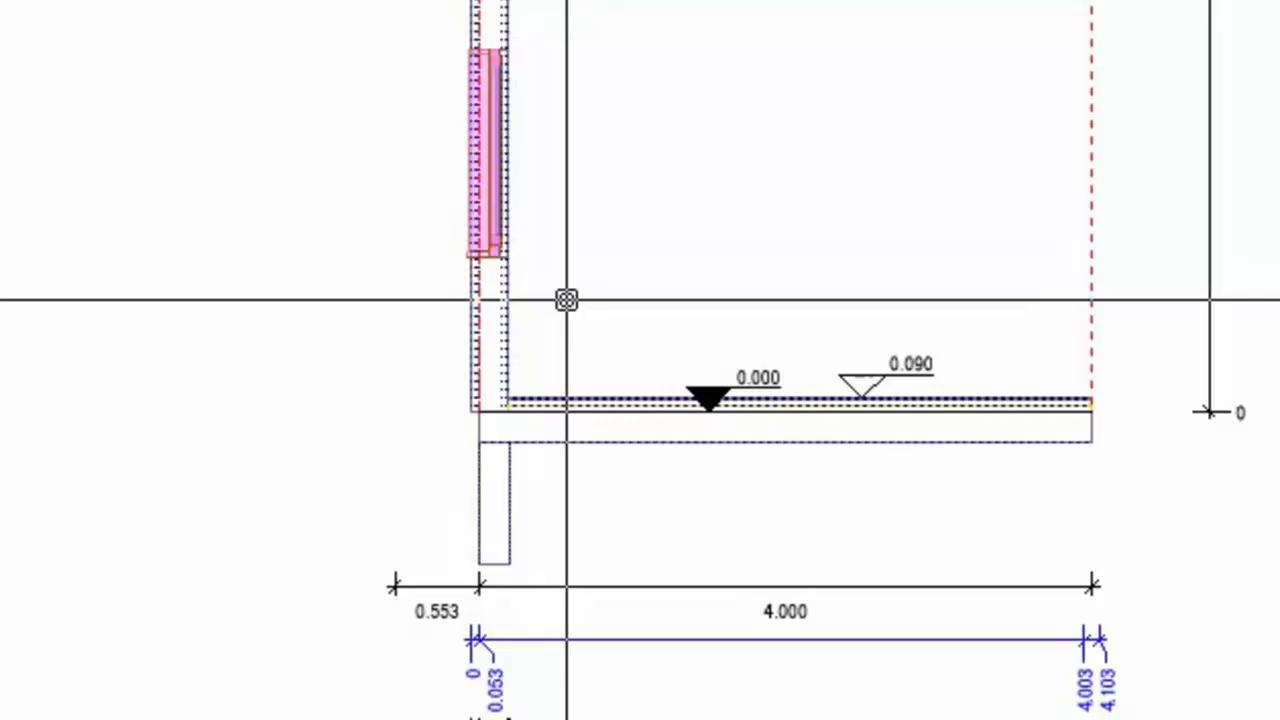
Measure the height from the finished ground floor to the window's sill.
left_click(507, 257)
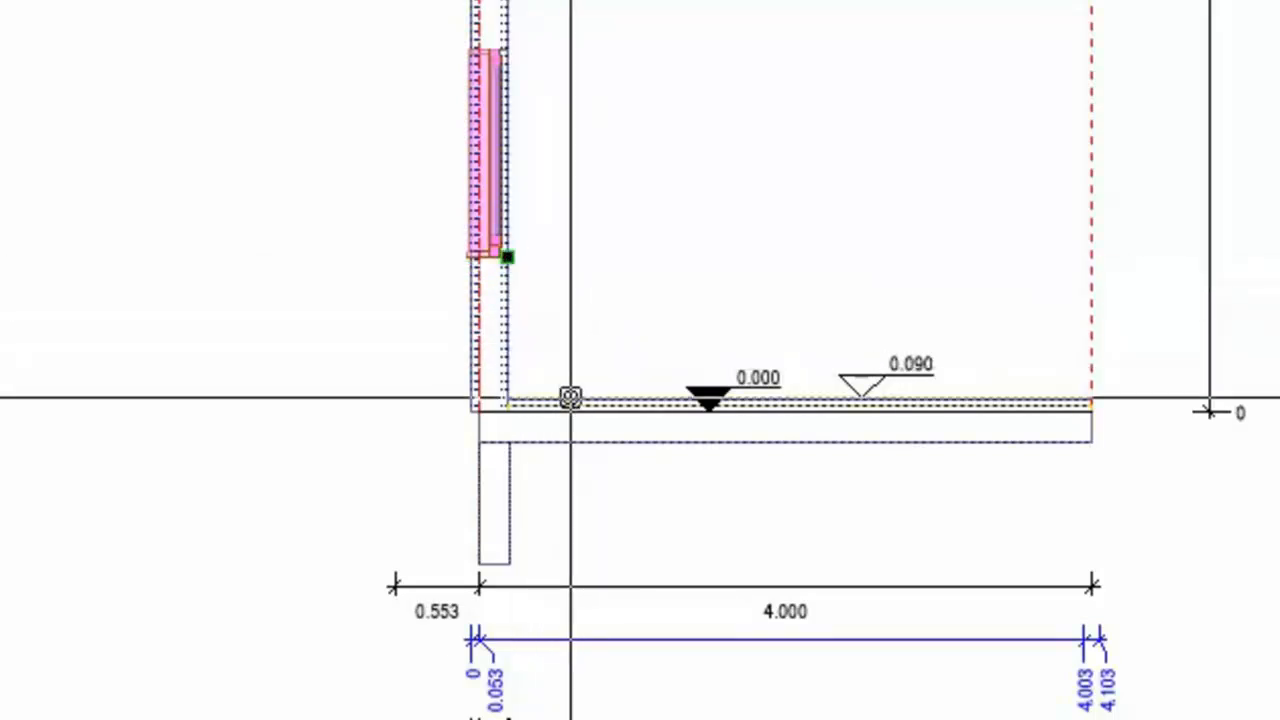
left_click(505, 394)
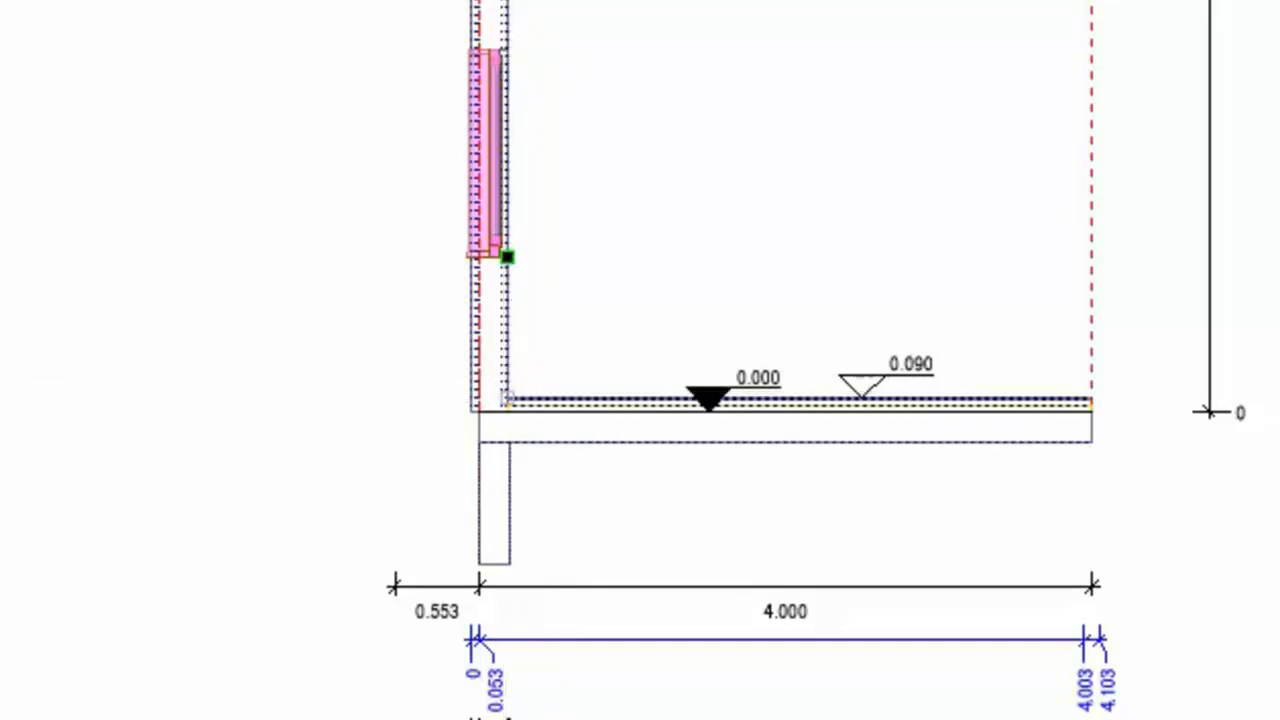
Place the window sill height dimension inside the ground-floor room, just beside the left wall.
left_click(580, 334)
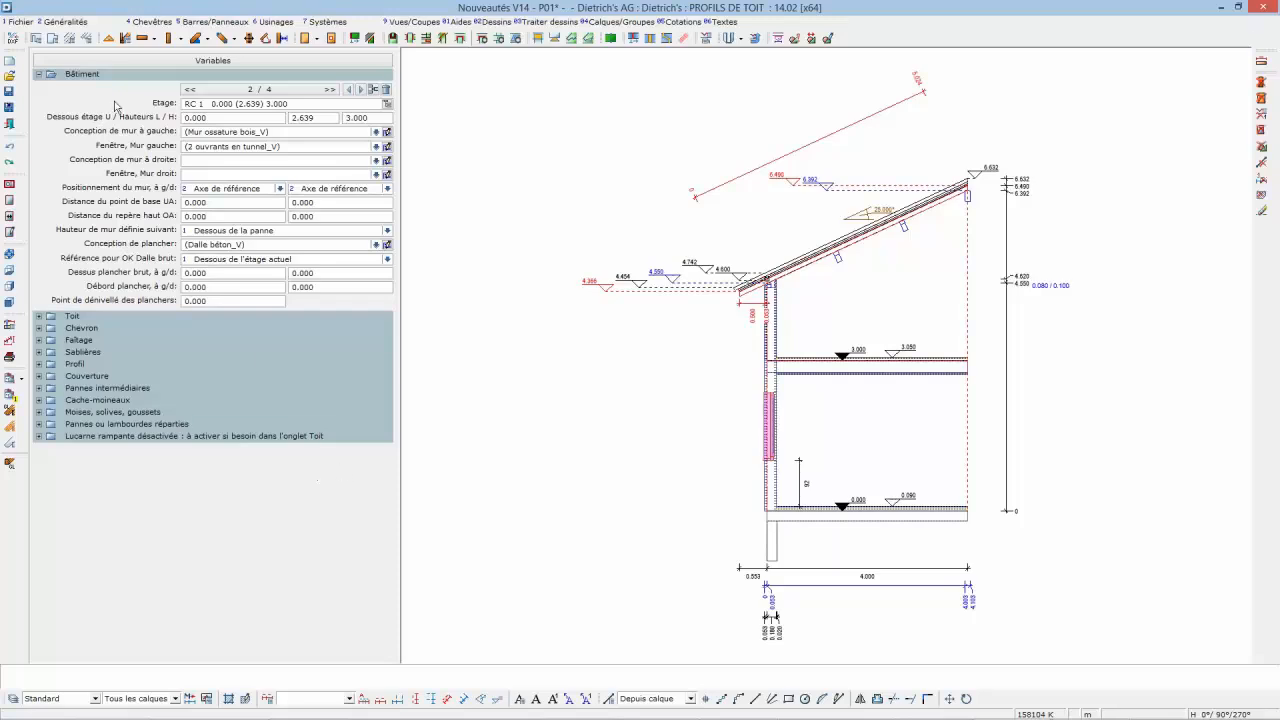
Save the roof profile as a new model named Un Versant_V14 in the Avec Etage category.
left_click(20, 21)
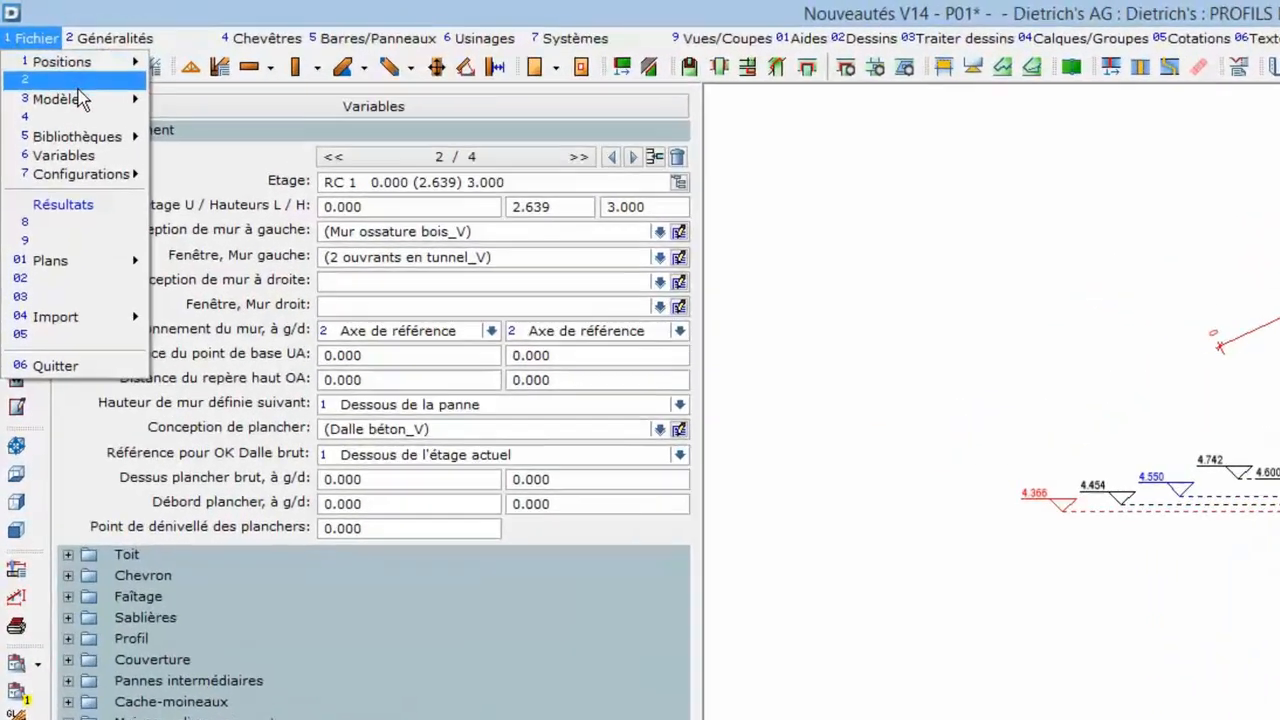
mouse_move(80, 99)
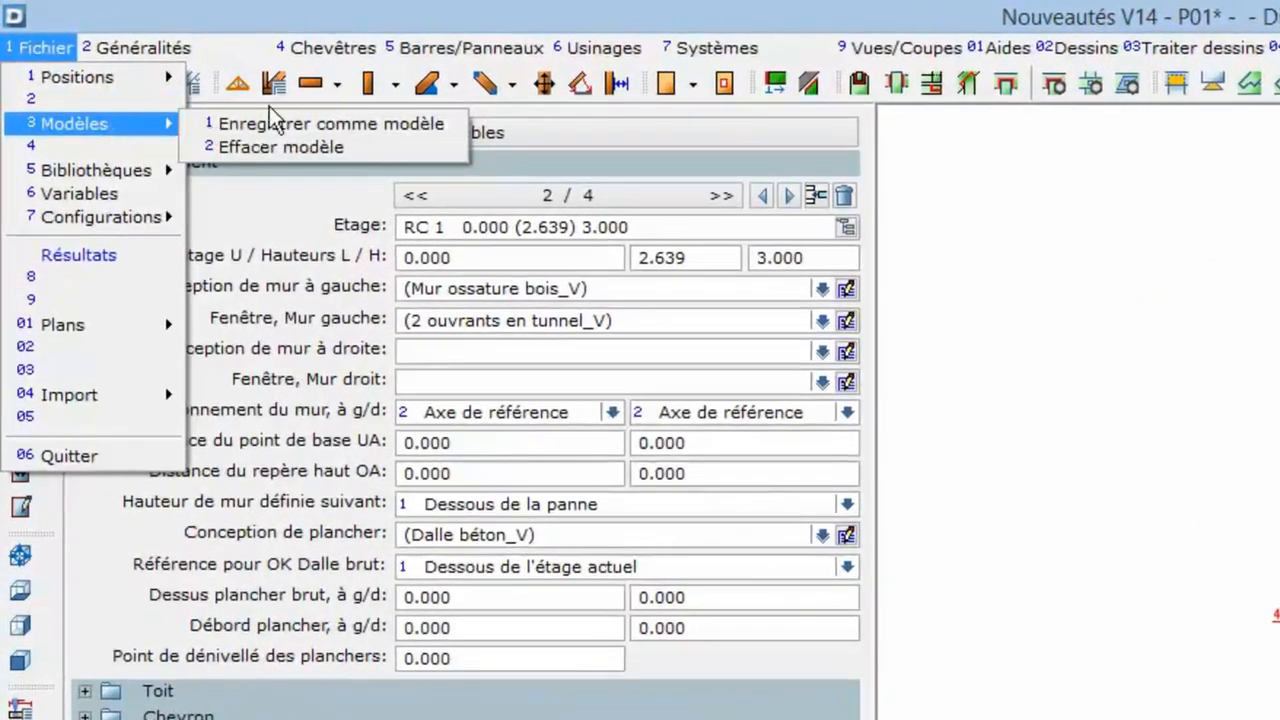
left_click(310, 123)
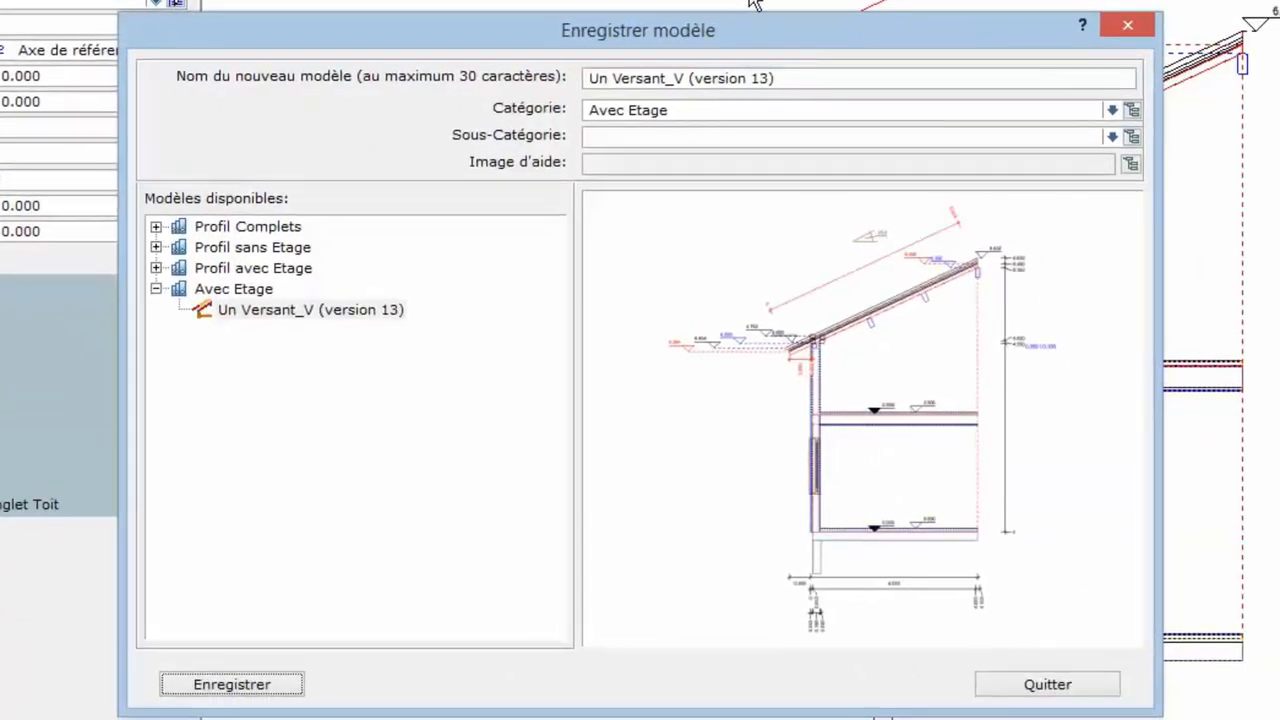
left_click(337, 313)
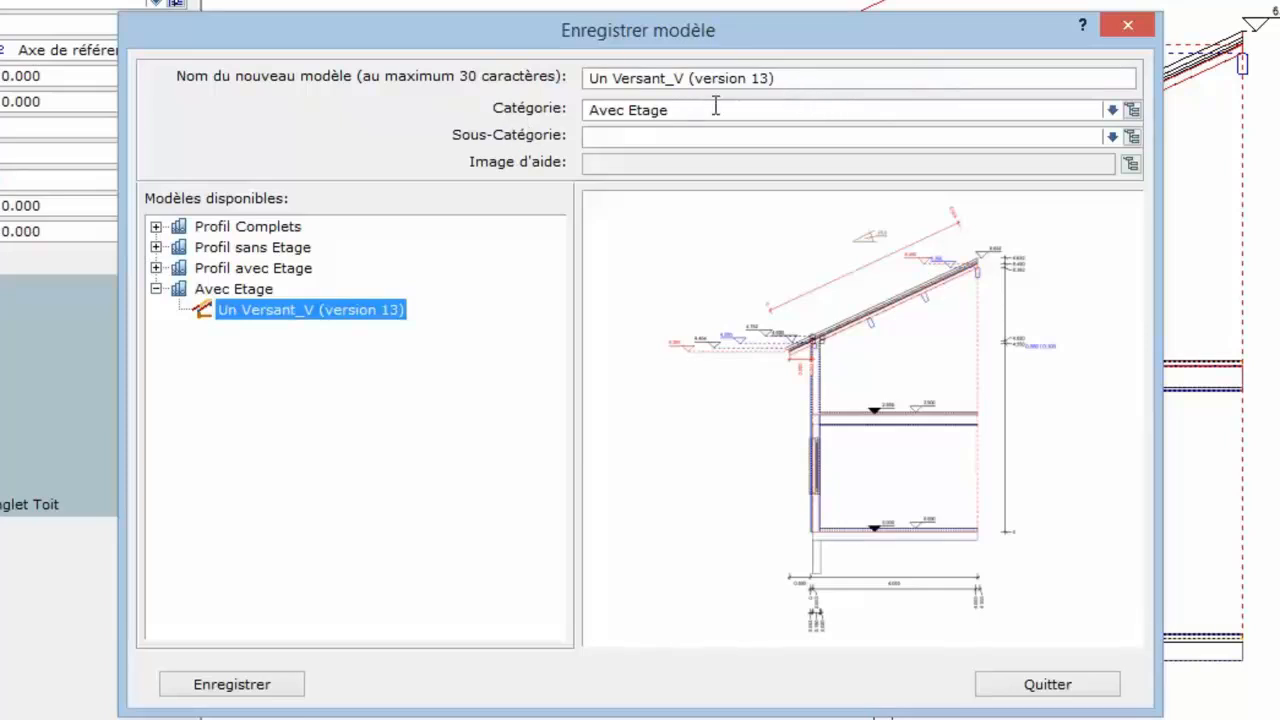
left_click(812, 80)
left_click_drag(803, 80, 683, 72)
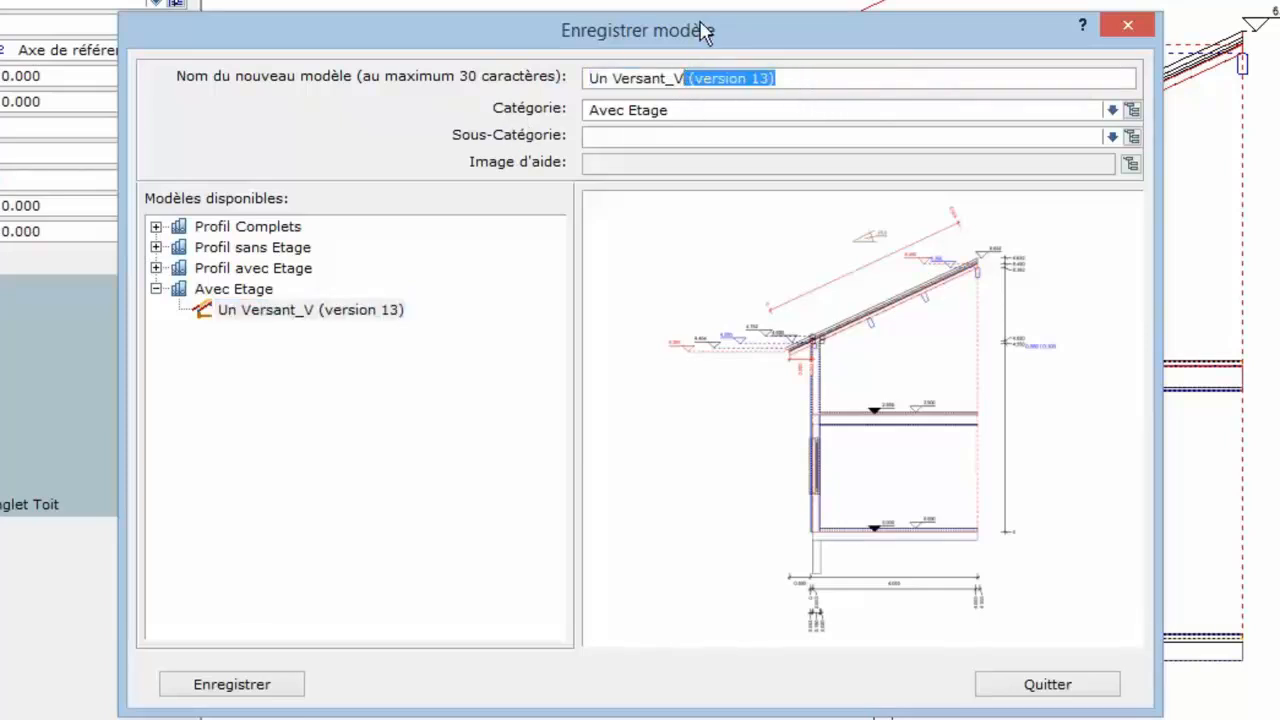
type("14")
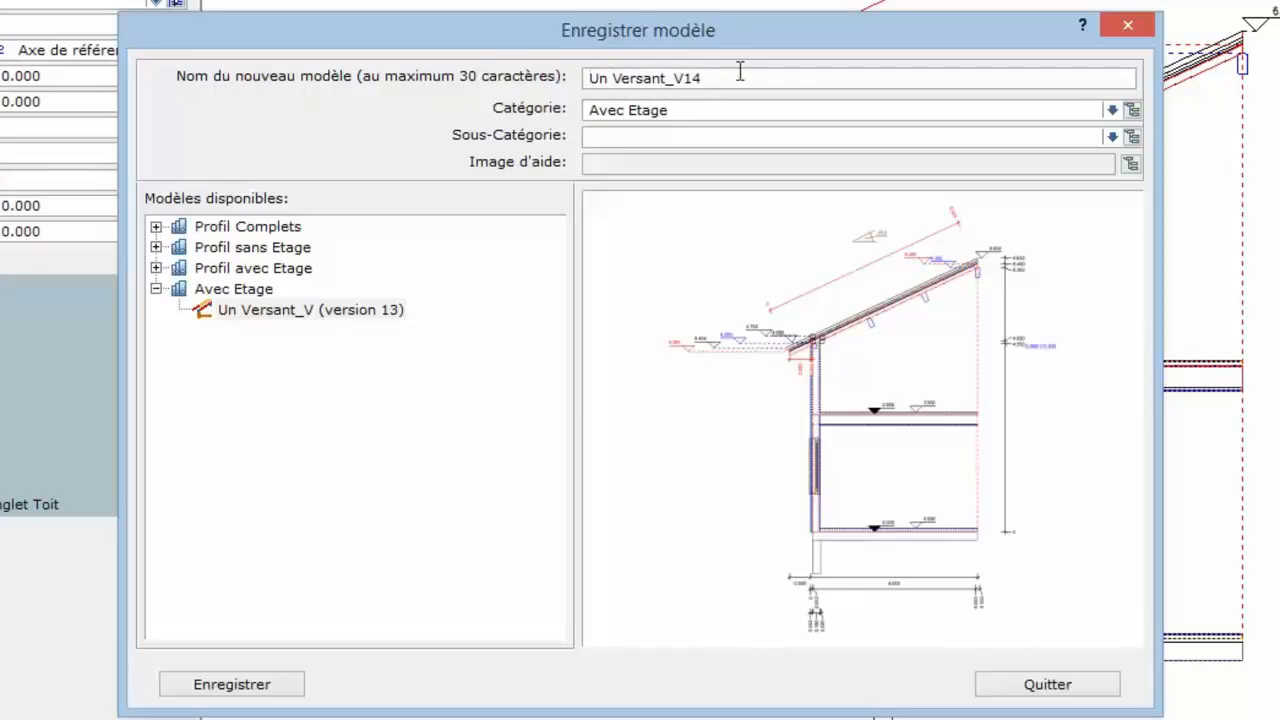
left_click(268, 686)
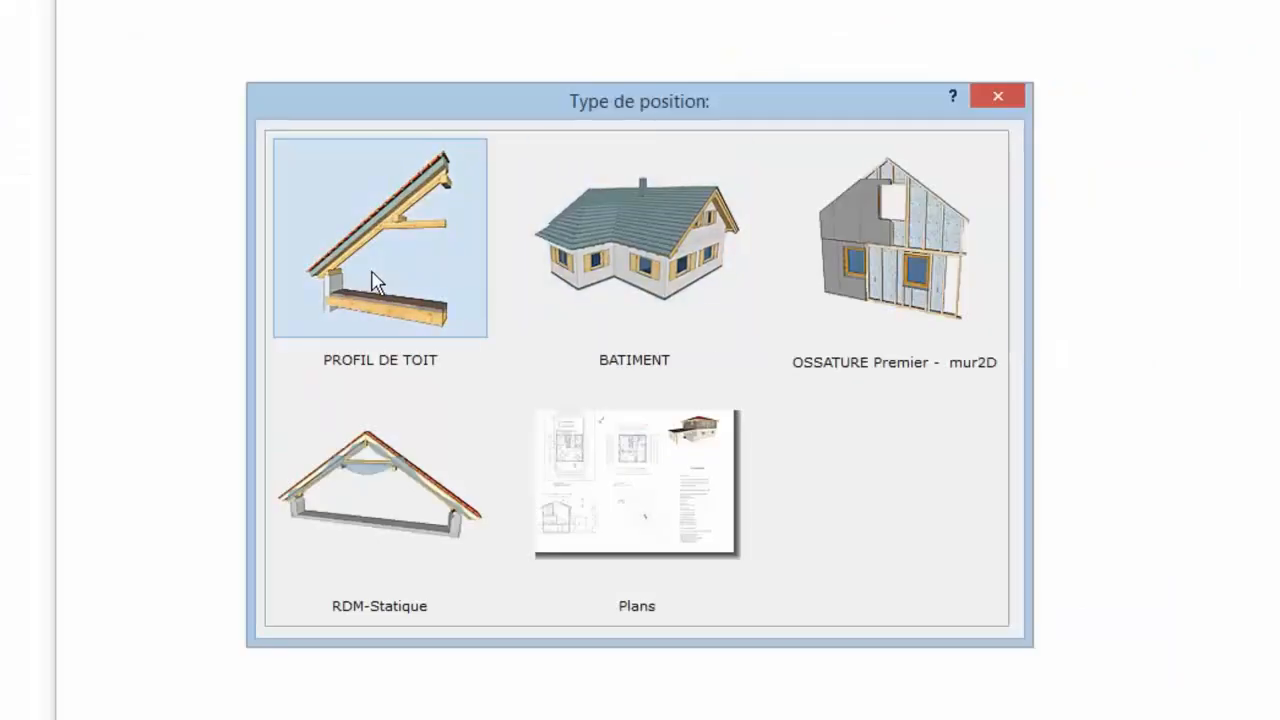
Create a new roof profile position, choosing the Un Versant_V14 model from Avec Etage as its template.
left_click(370, 275)
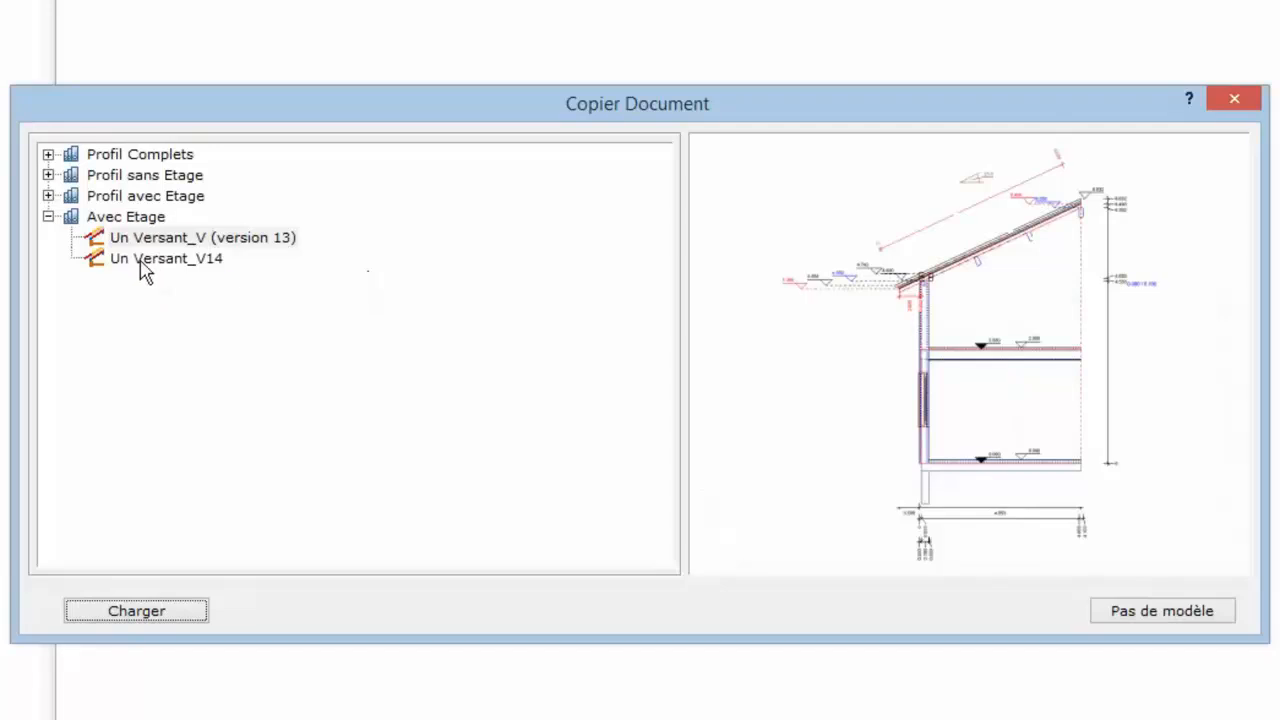
left_click(141, 262)
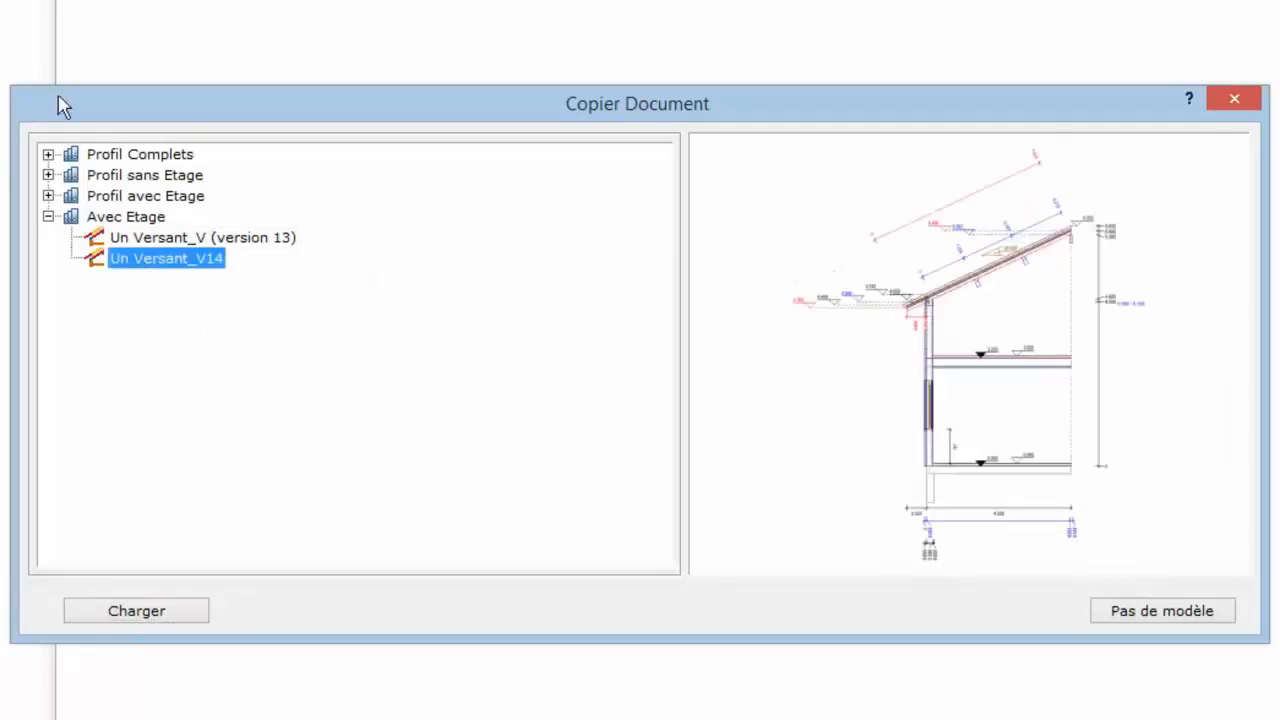